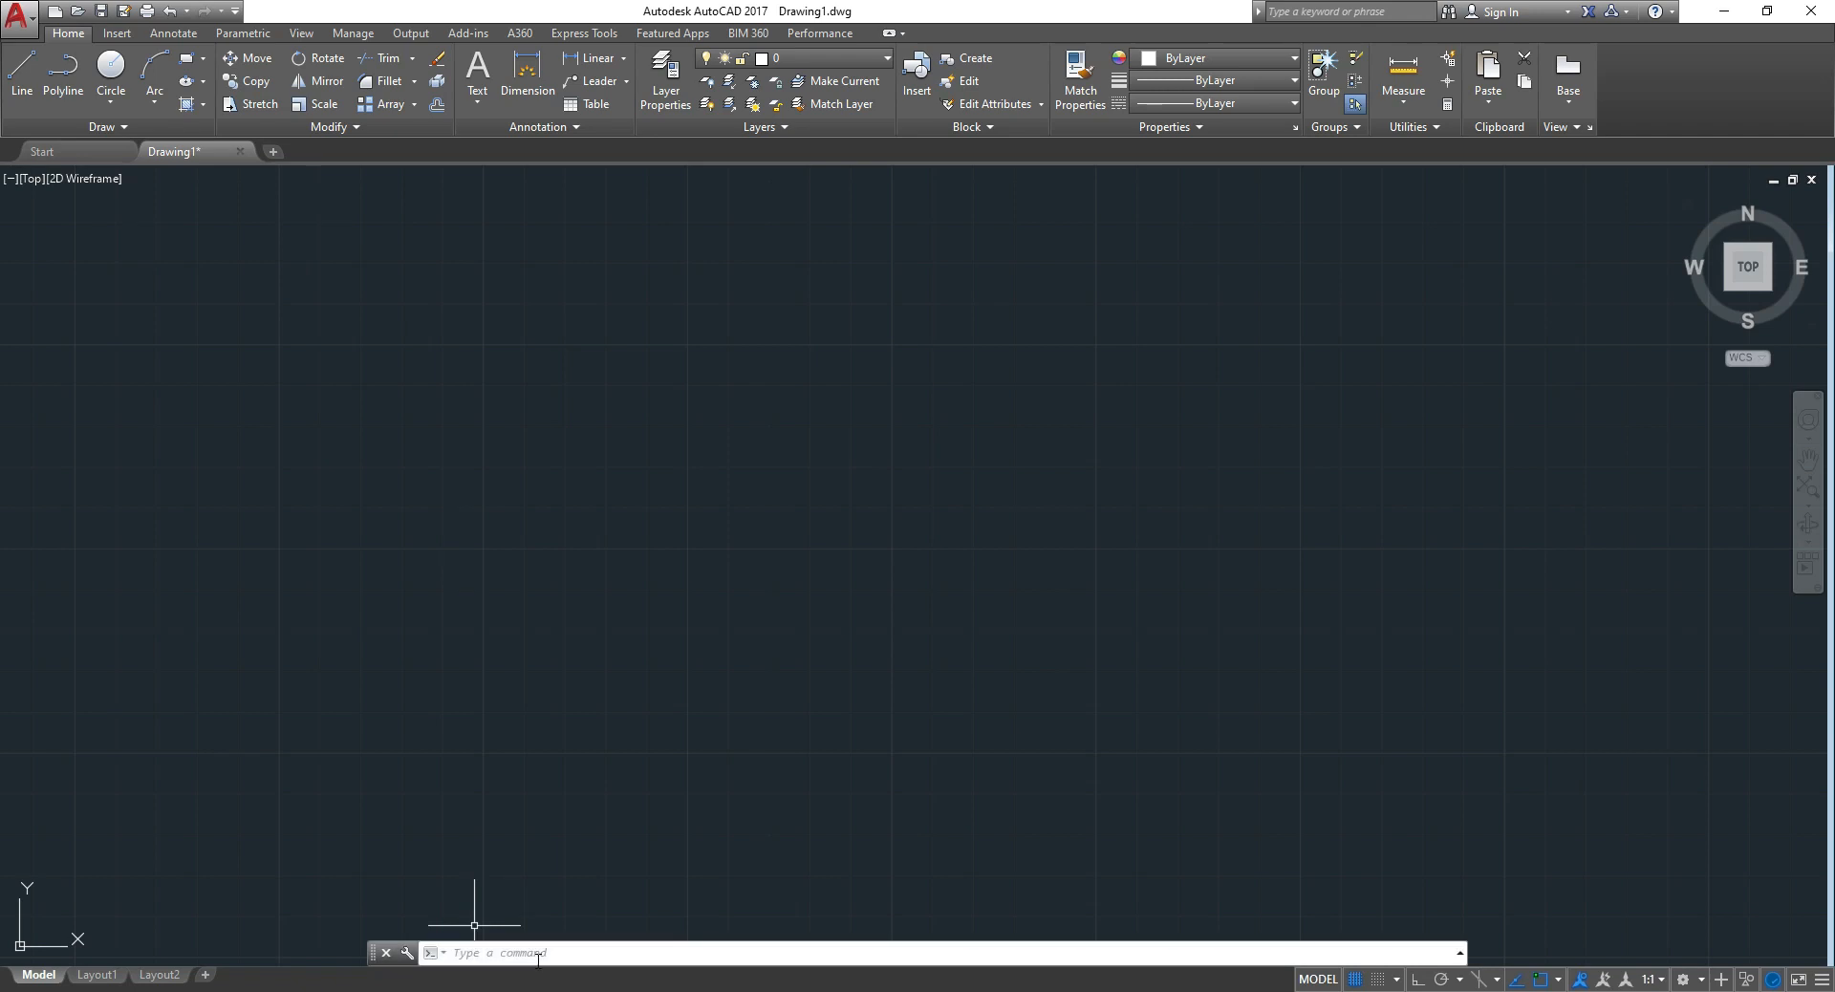
Open the DesignCenter with the ADCENTER command
left_click(538, 956)
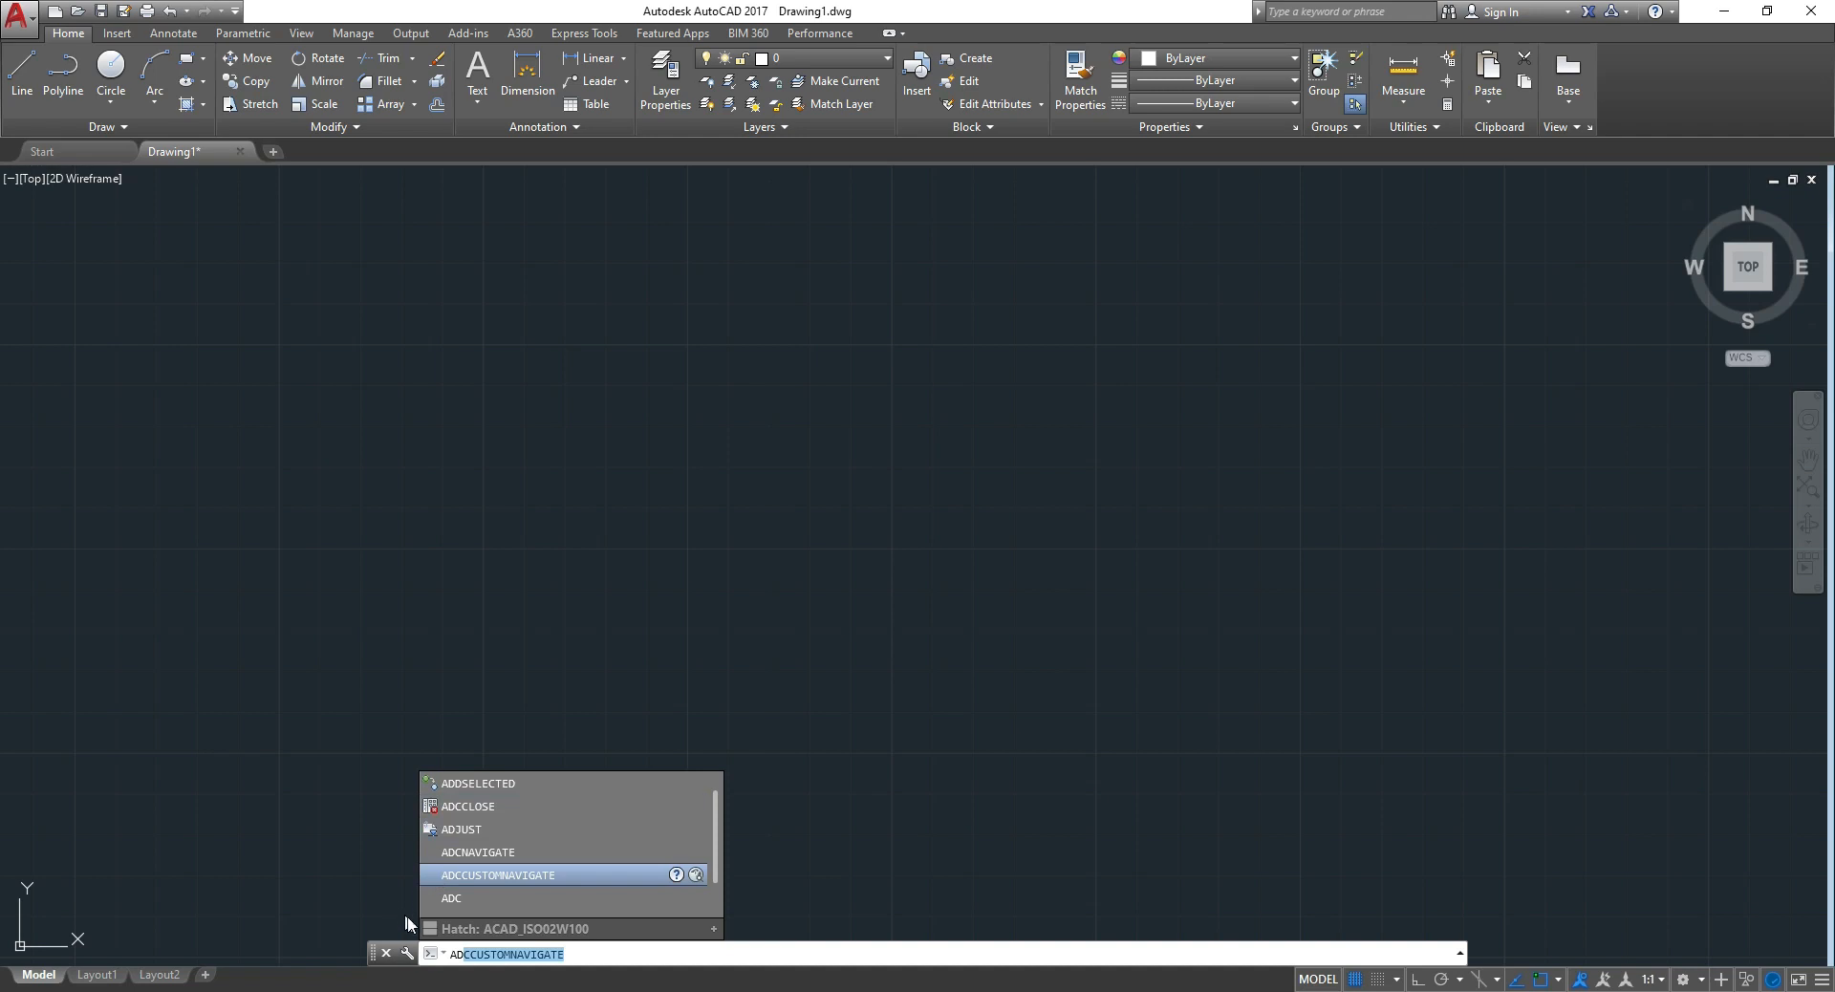
double_click(592, 959)
type("ad")
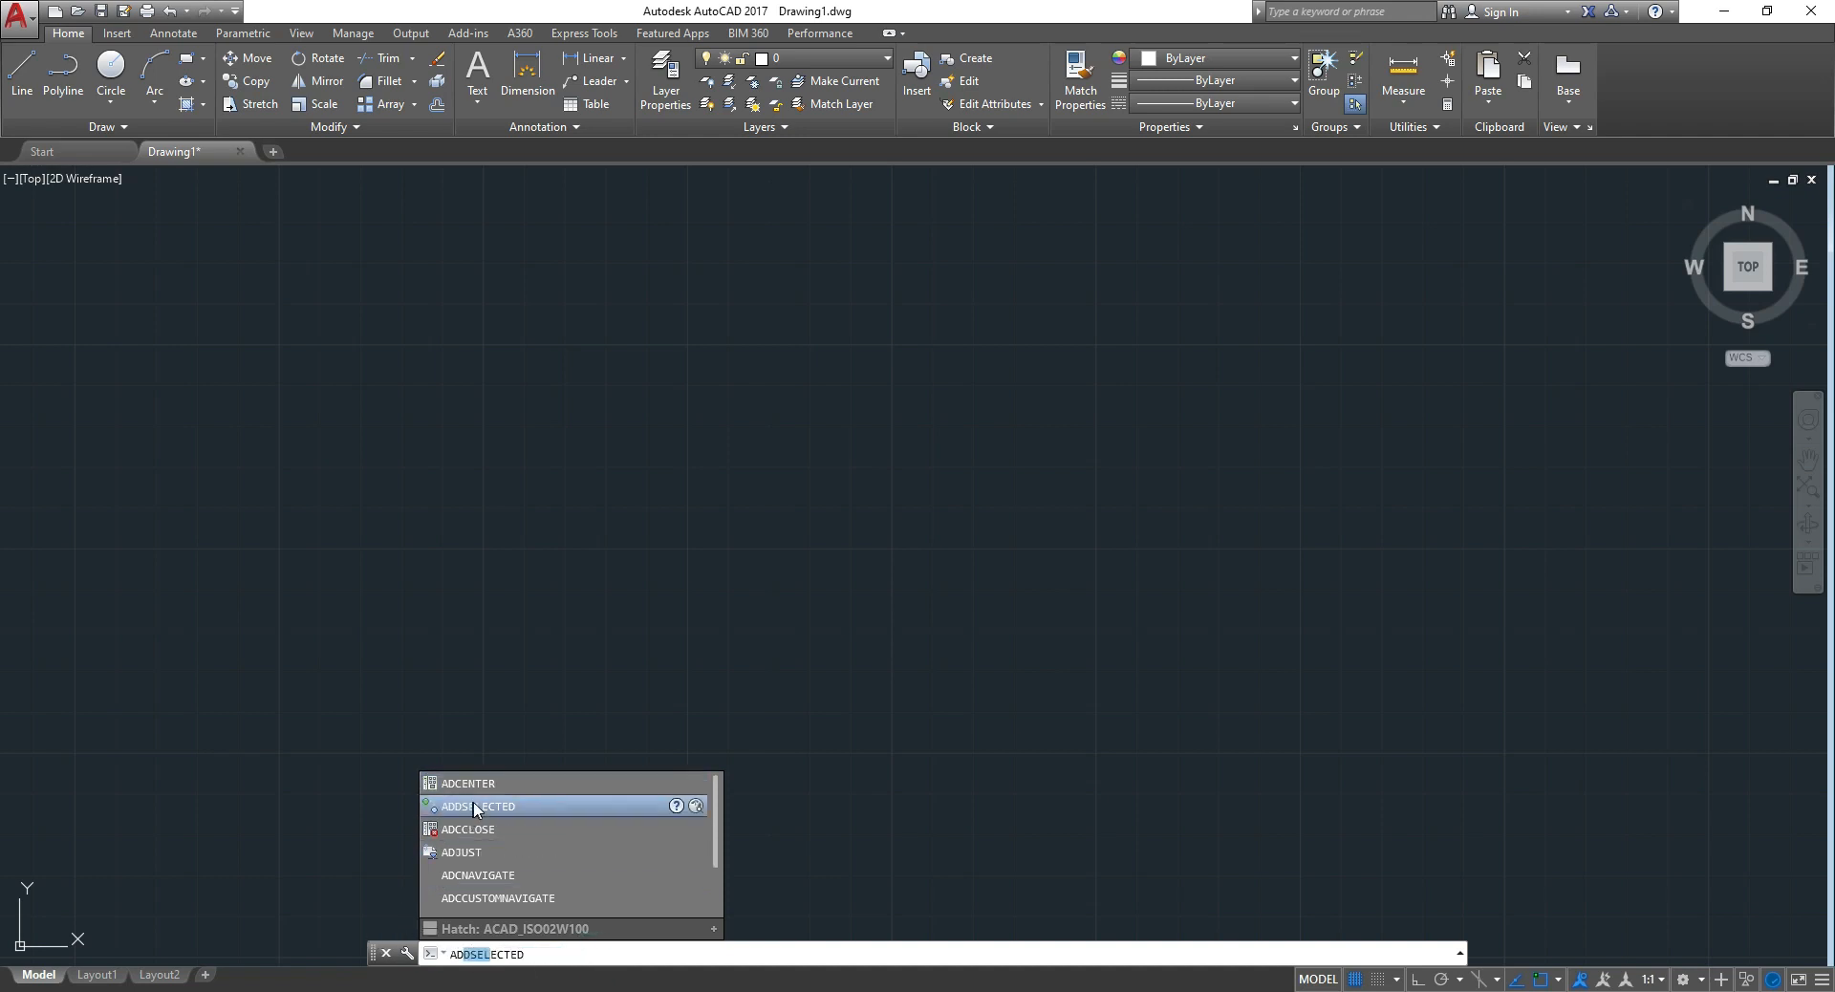
left_click(468, 782)
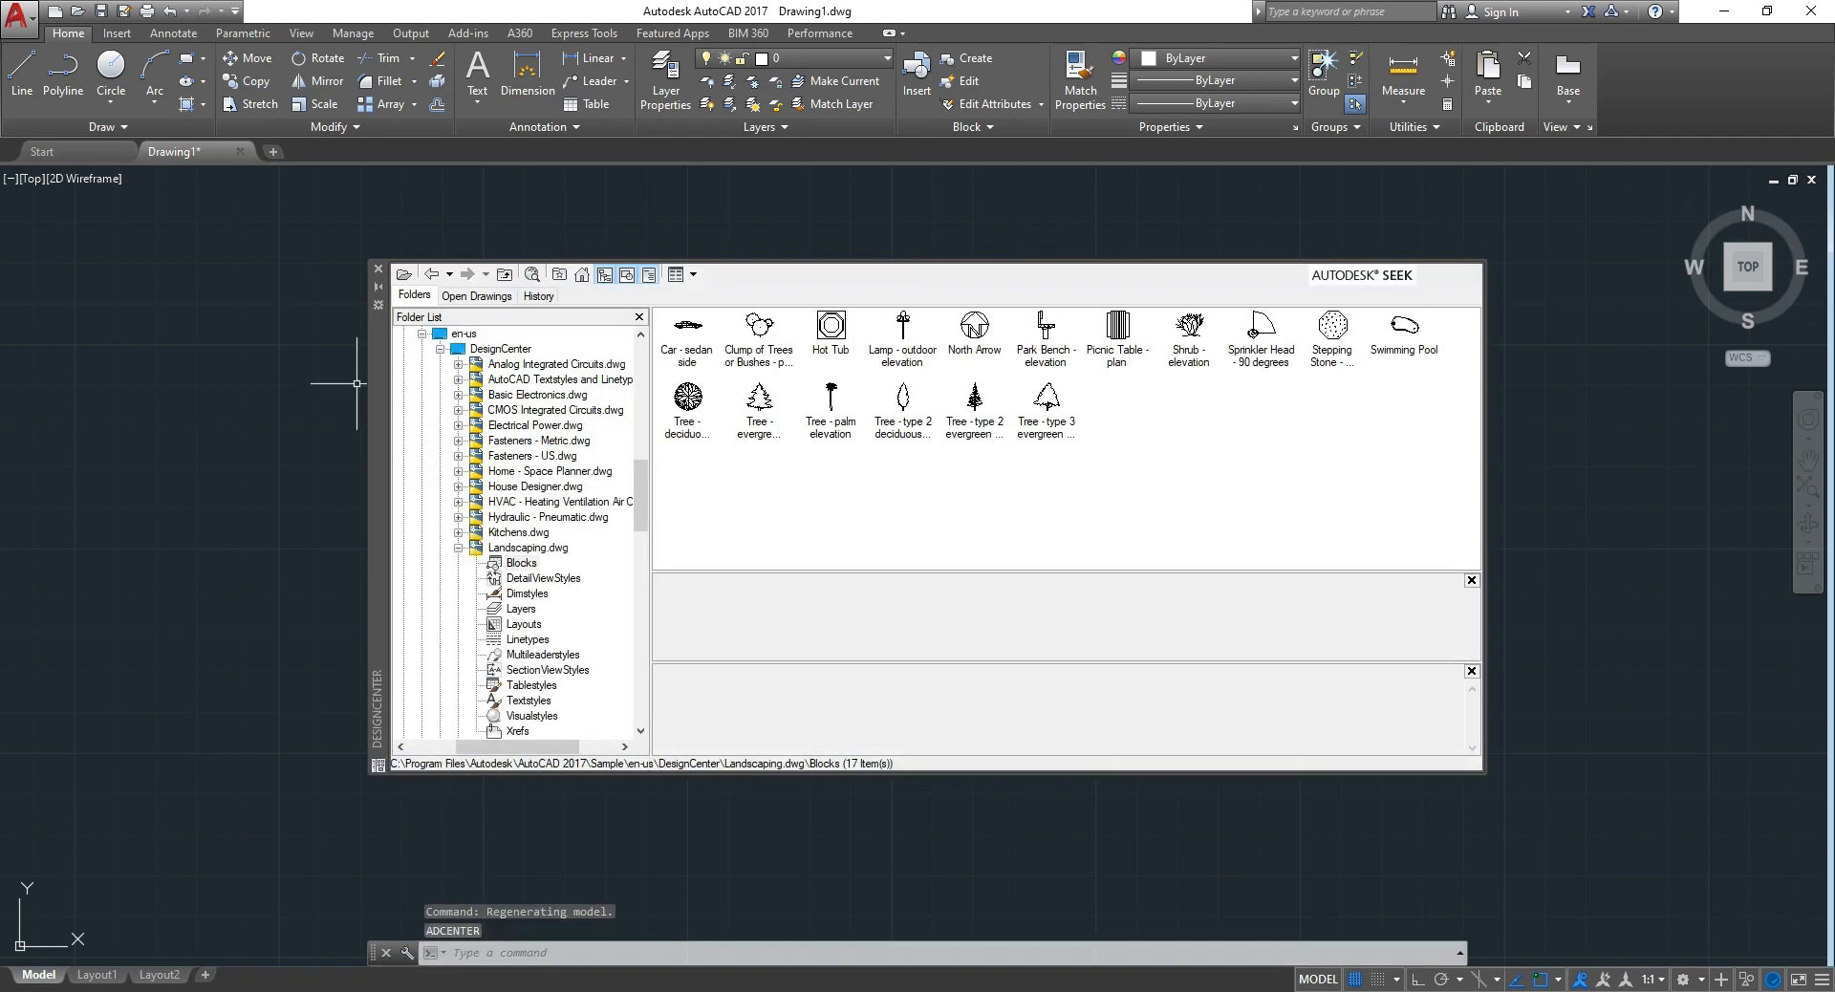
Browse to the DesignCenter sample folder and display the blocks contained in Home - Space Planner.dwg
scroll(509, 496, "up", 3)
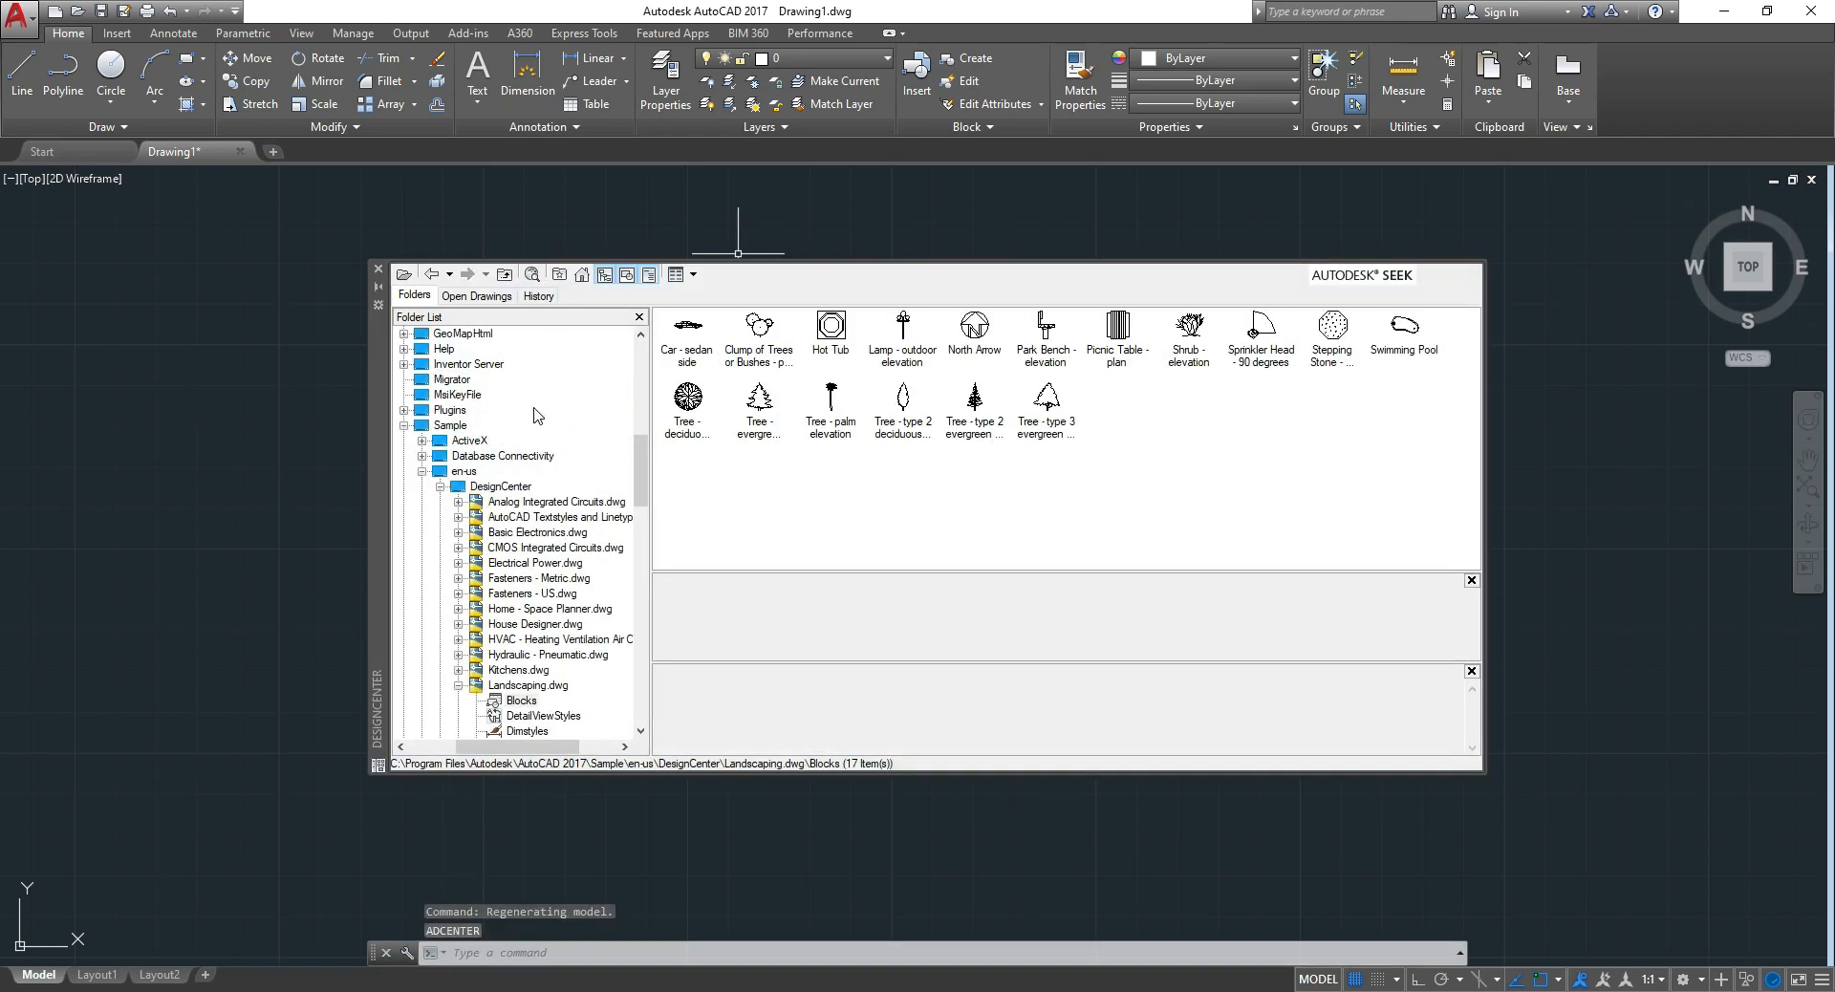
left_click(508, 489)
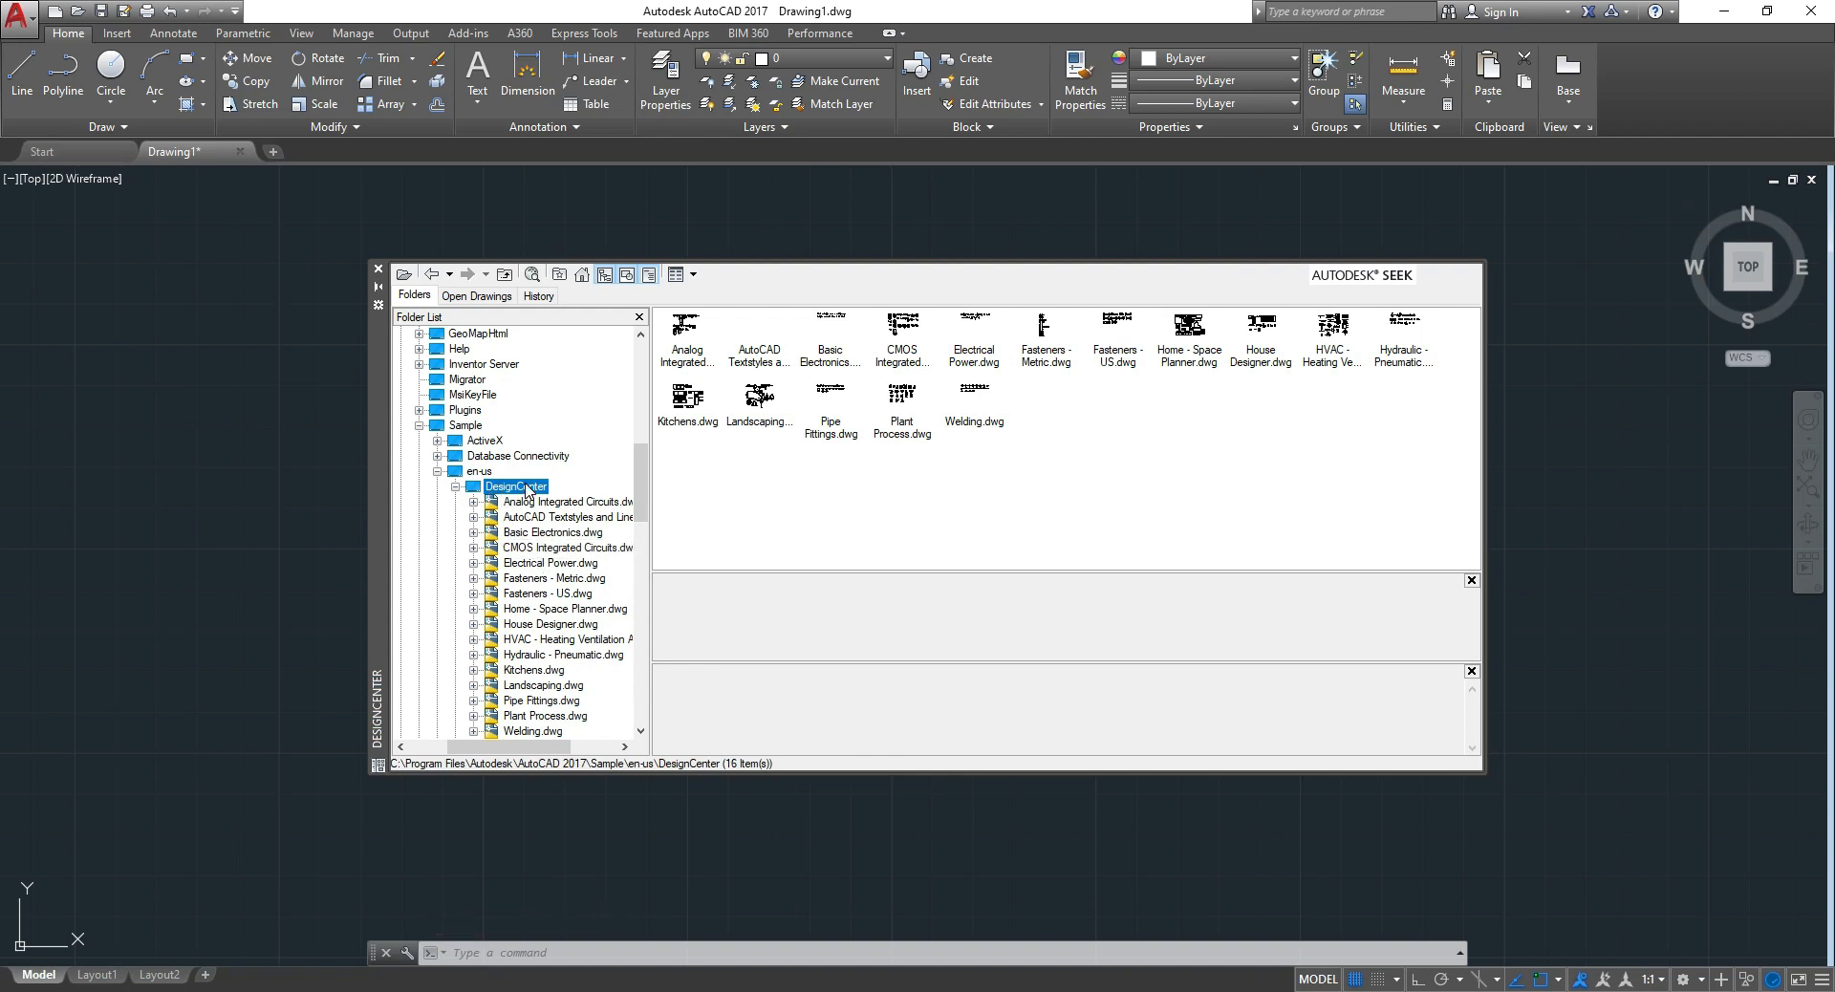
scroll(571, 546, "down", 1)
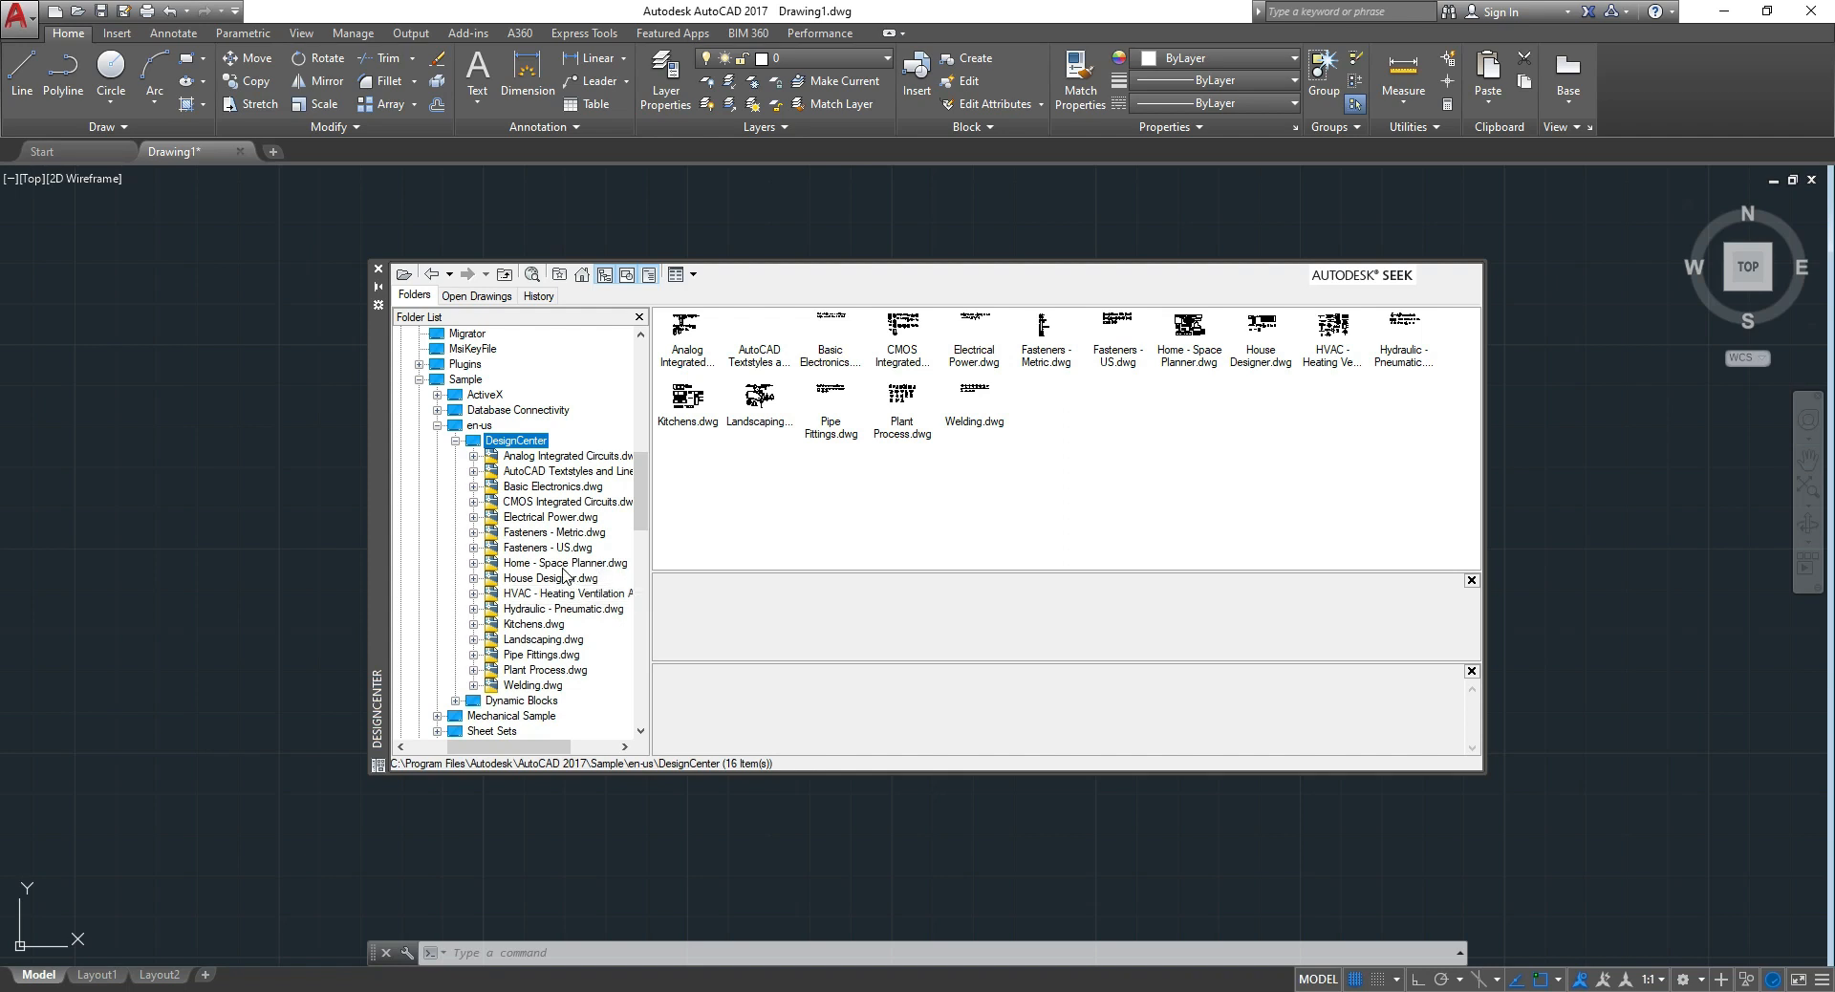
double_click(562, 567)
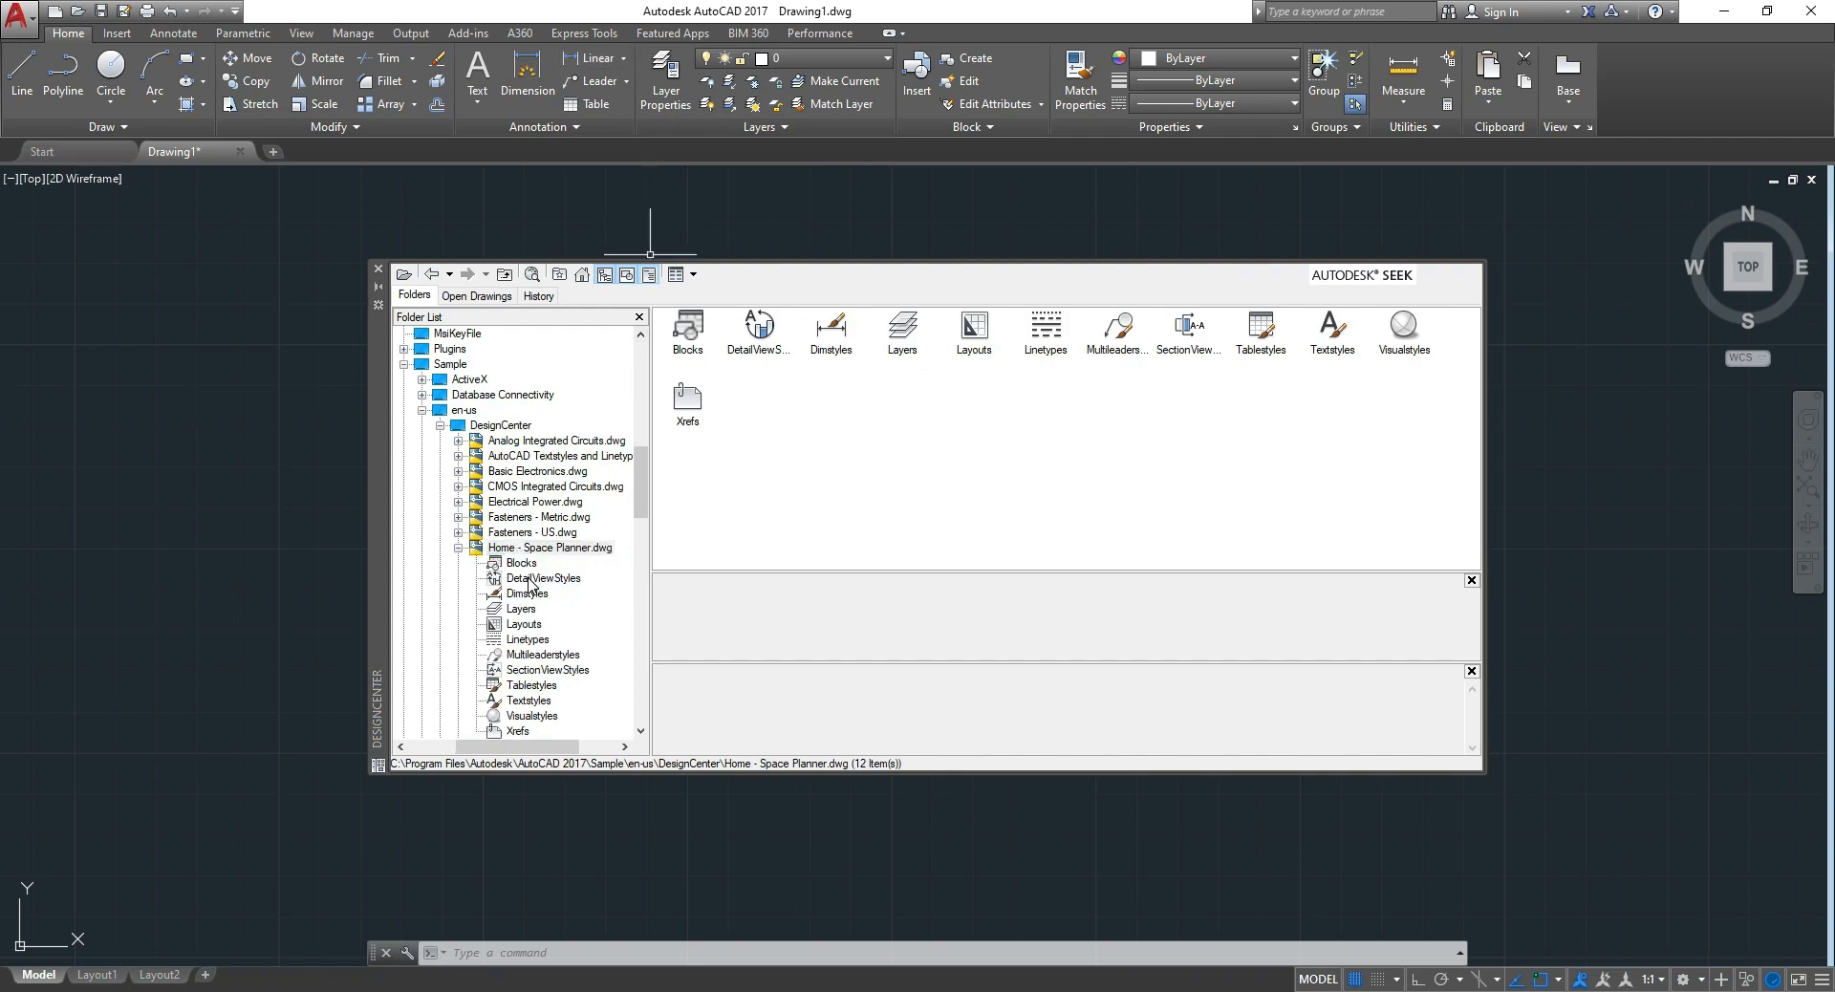
left_click(521, 564)
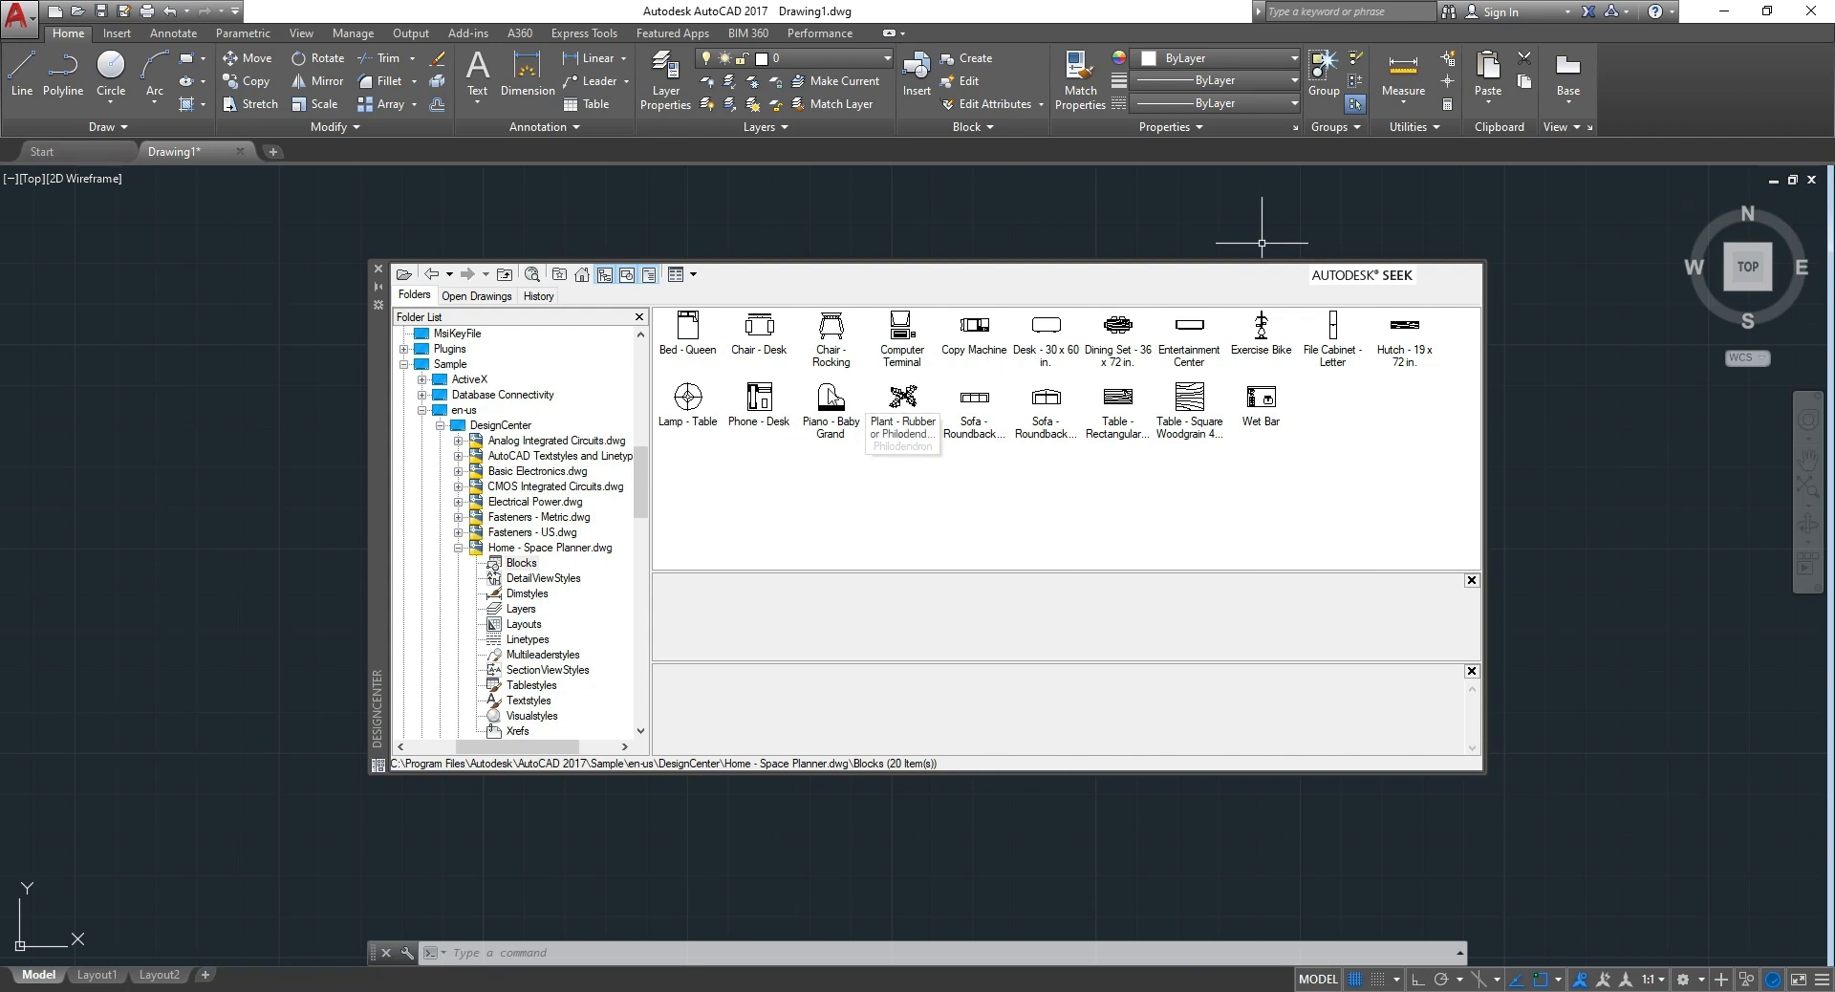
Display the blocks contained in the Landscaping.dwg sample file
scroll(572, 647, "down", 3)
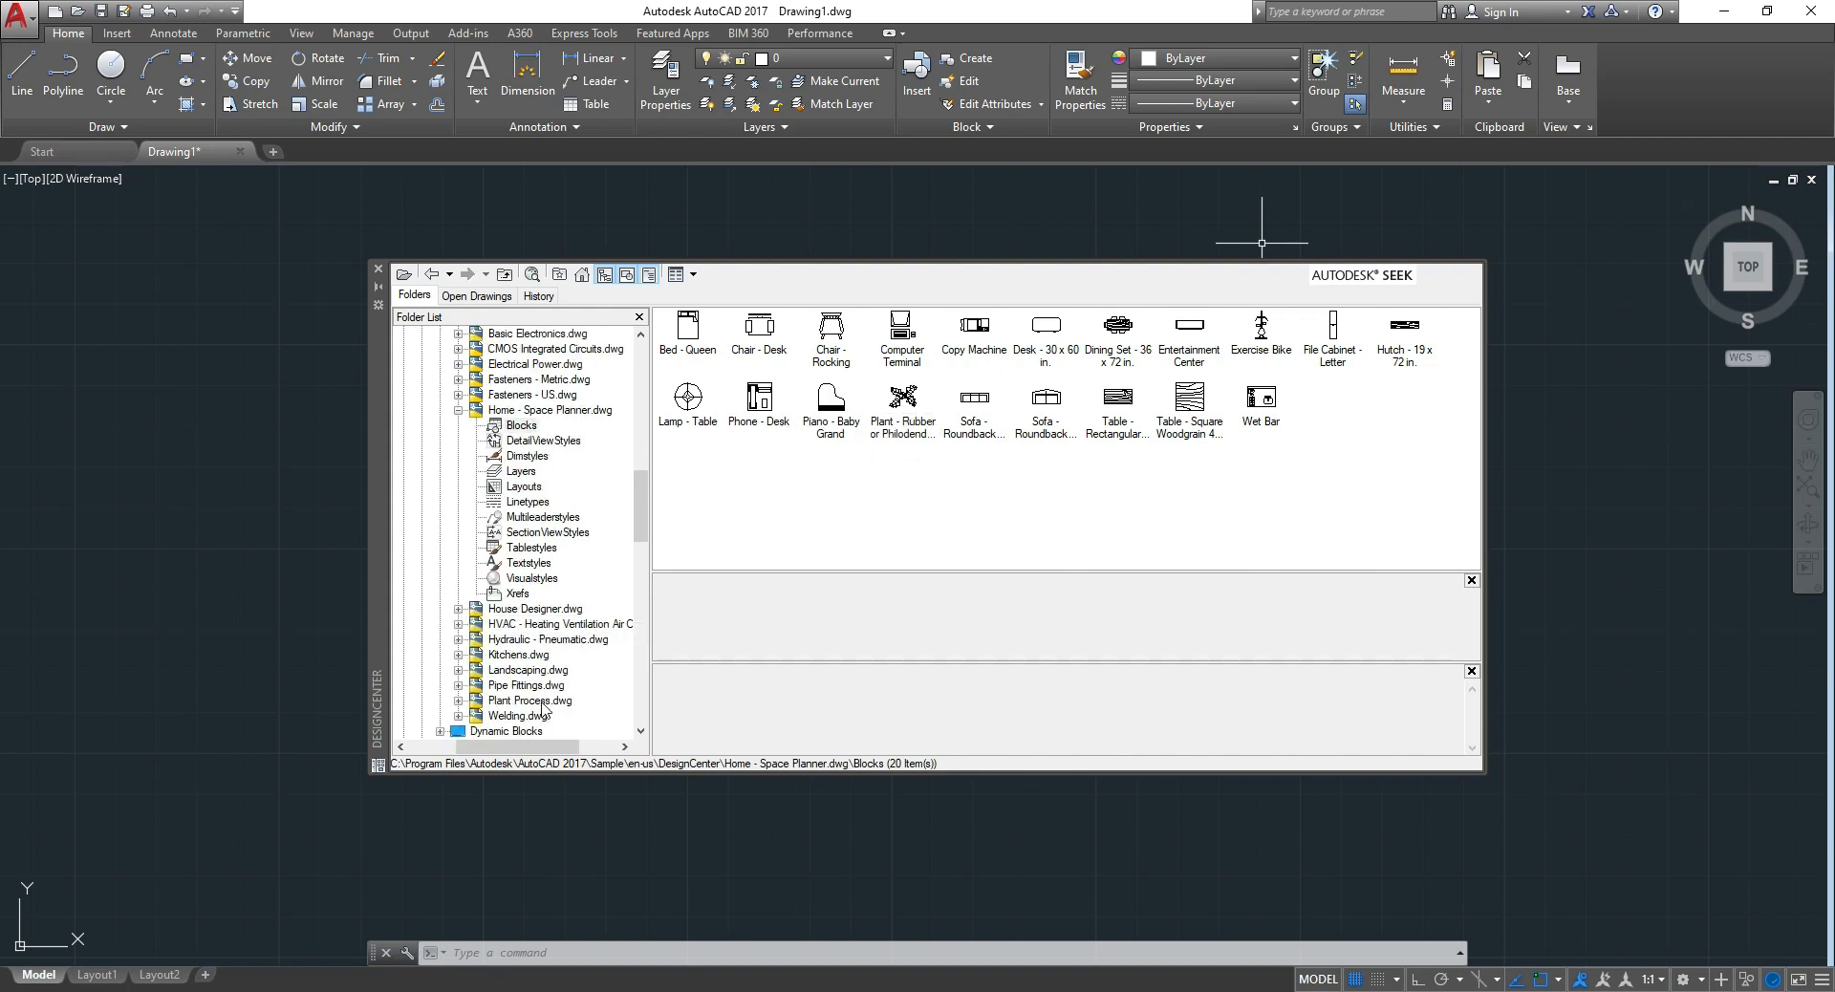
scroll(541, 702, "down", 2)
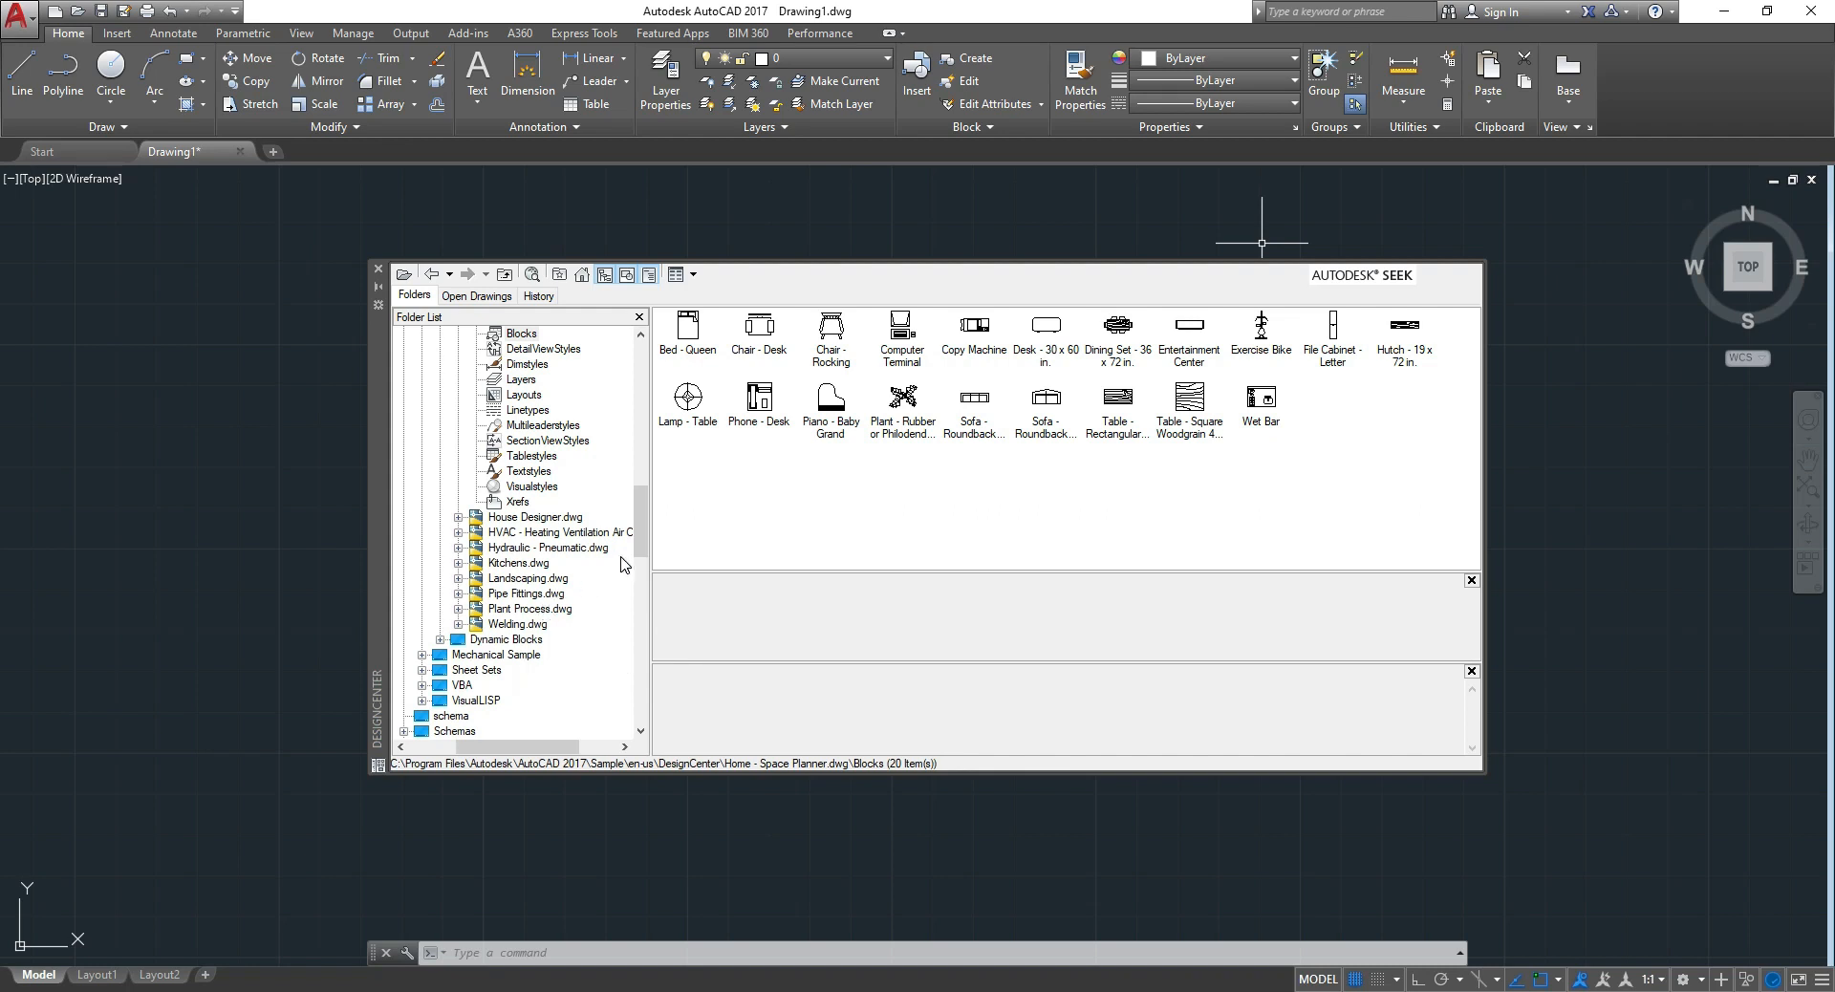
double_click(521, 581)
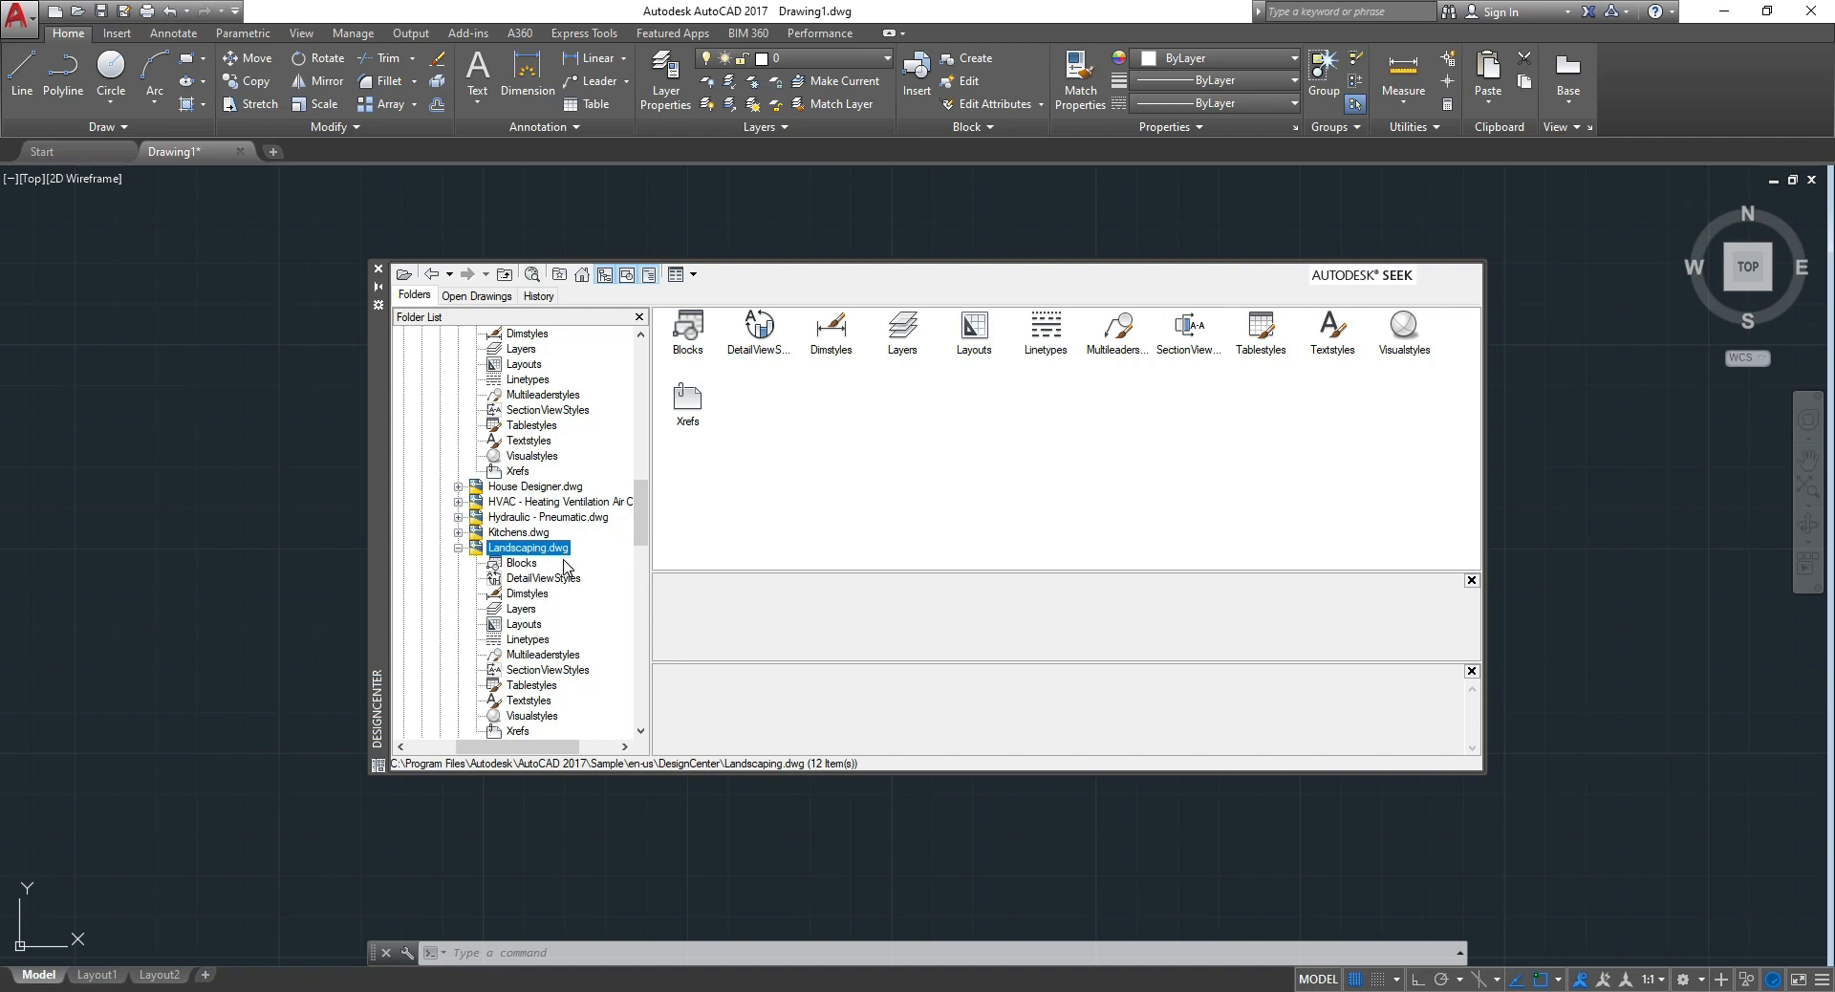
left_click(521, 563)
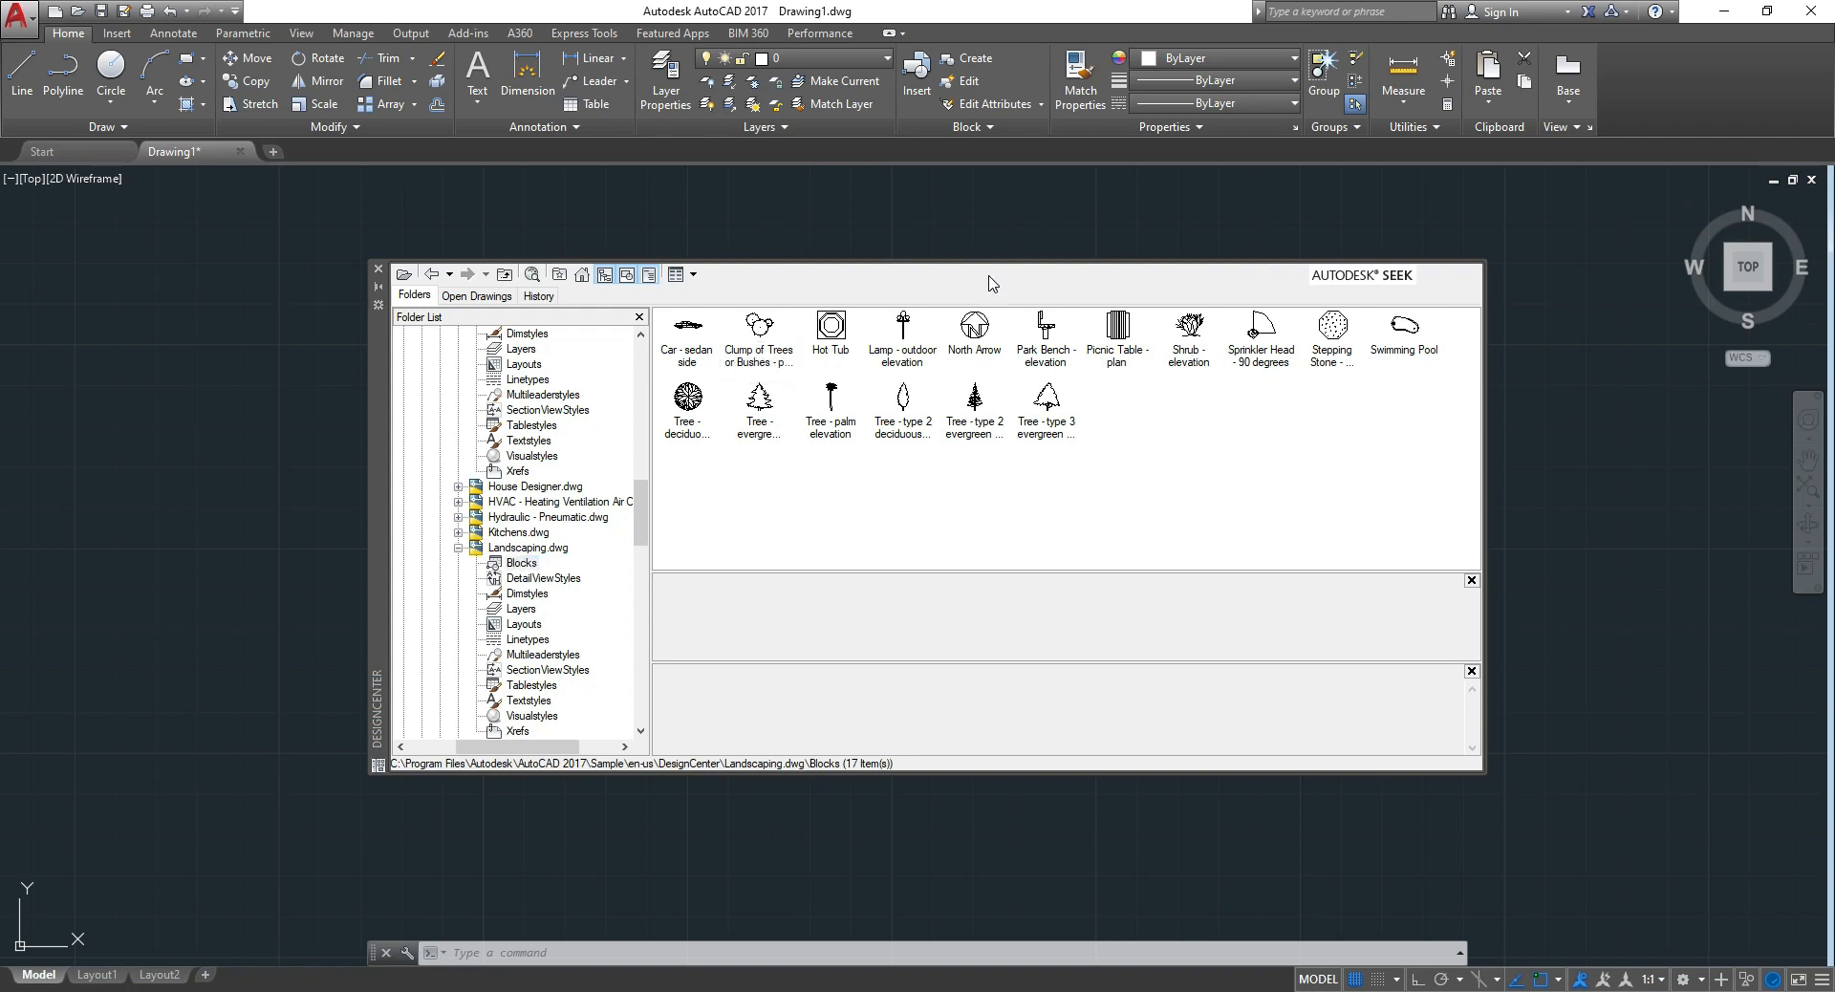
Insert the Tree - deciduous plan block at scale 1 and rotation 0, placing it in empty model space beside the DesignCenter
left_click(702, 414)
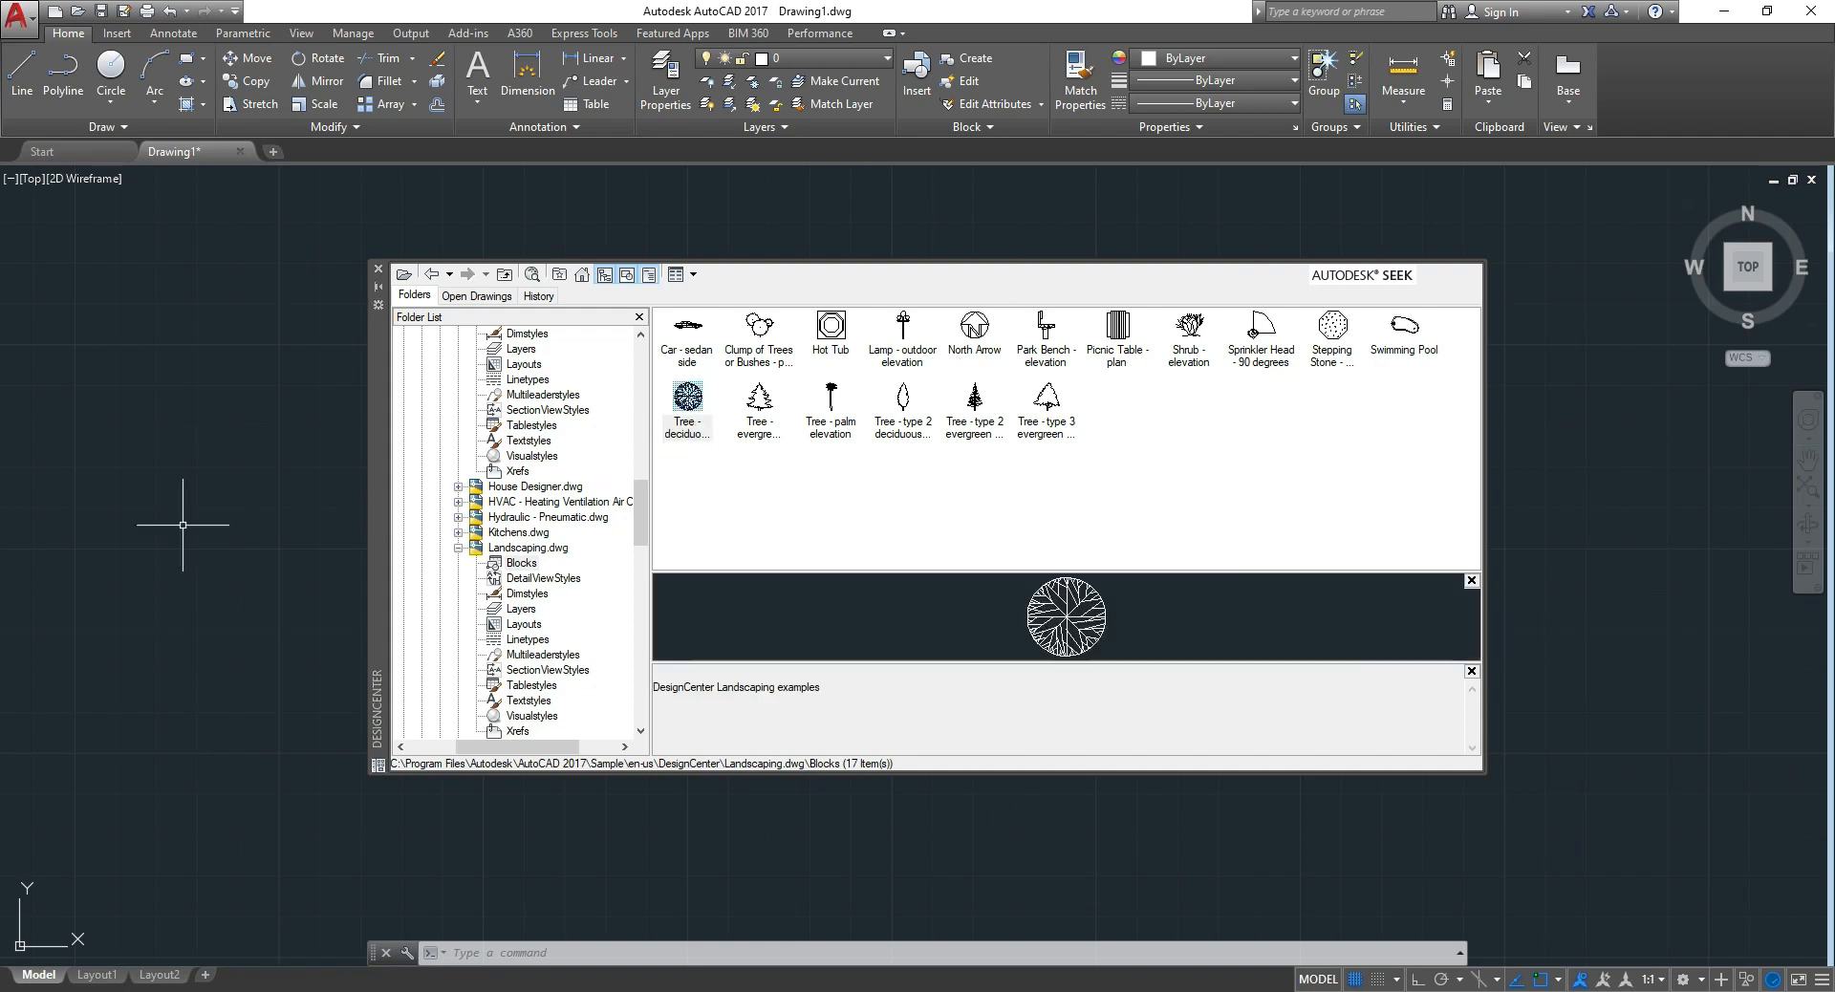
double_click(697, 409)
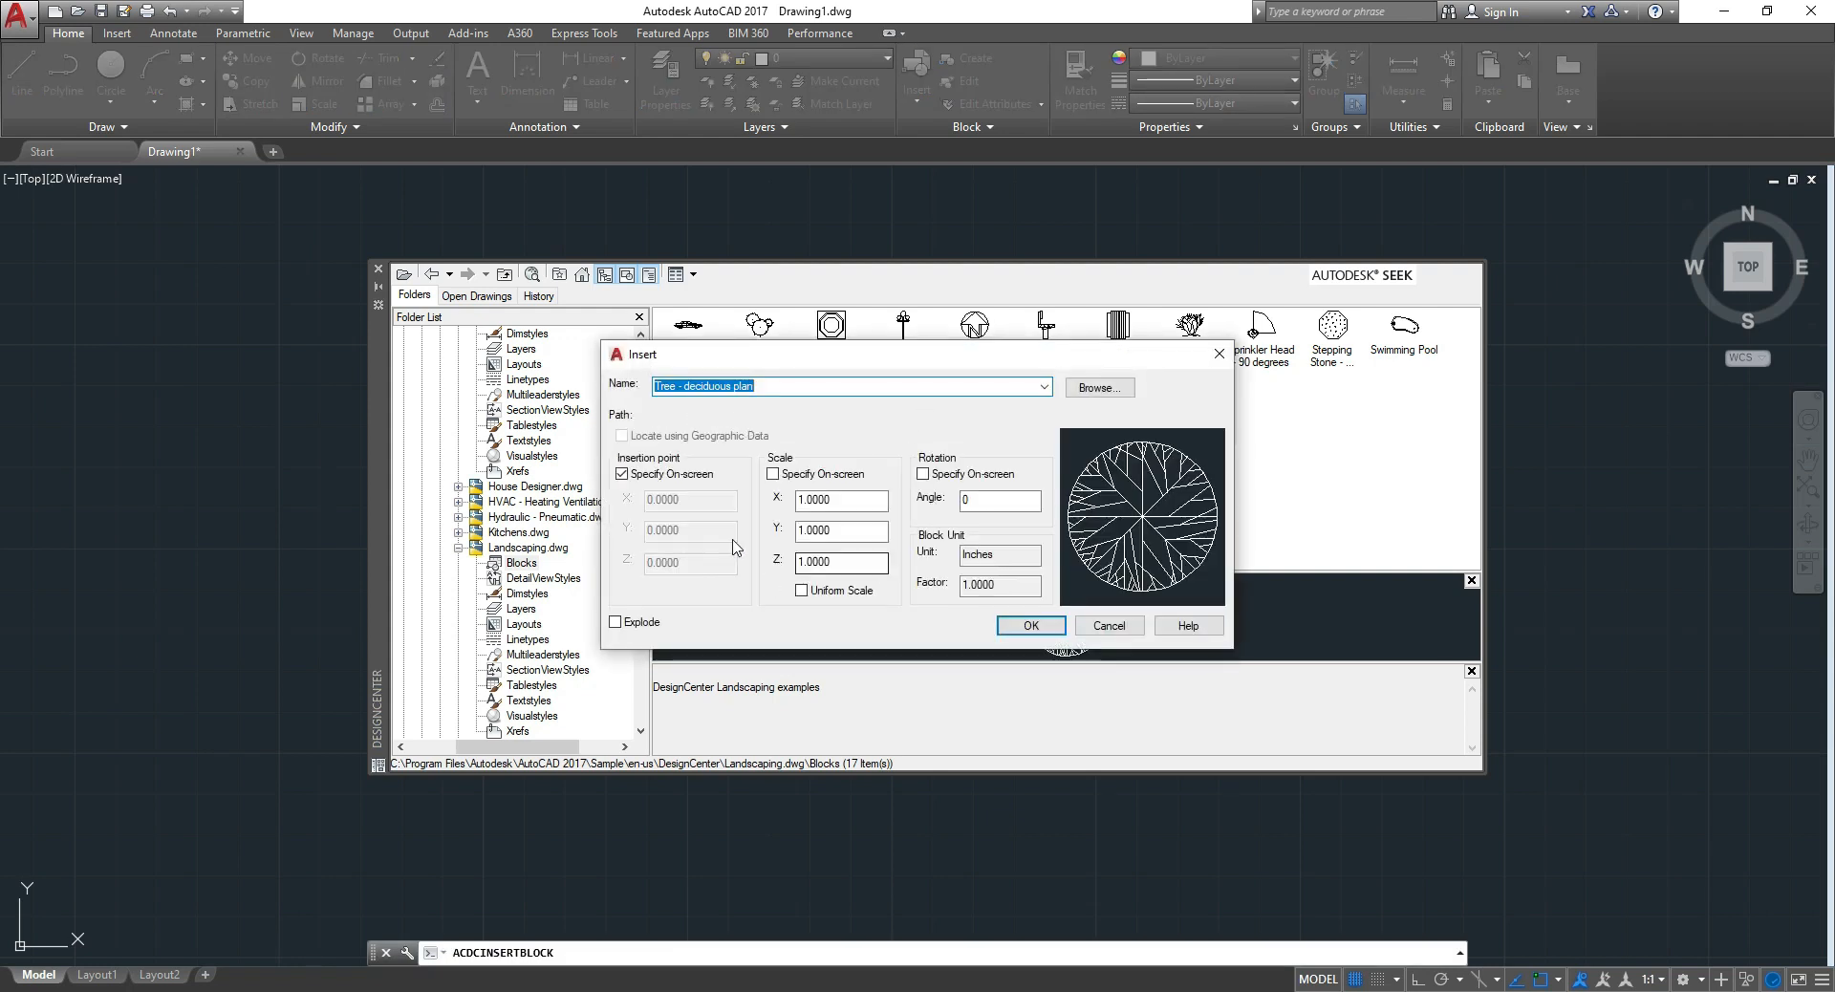
left_click(1050, 633)
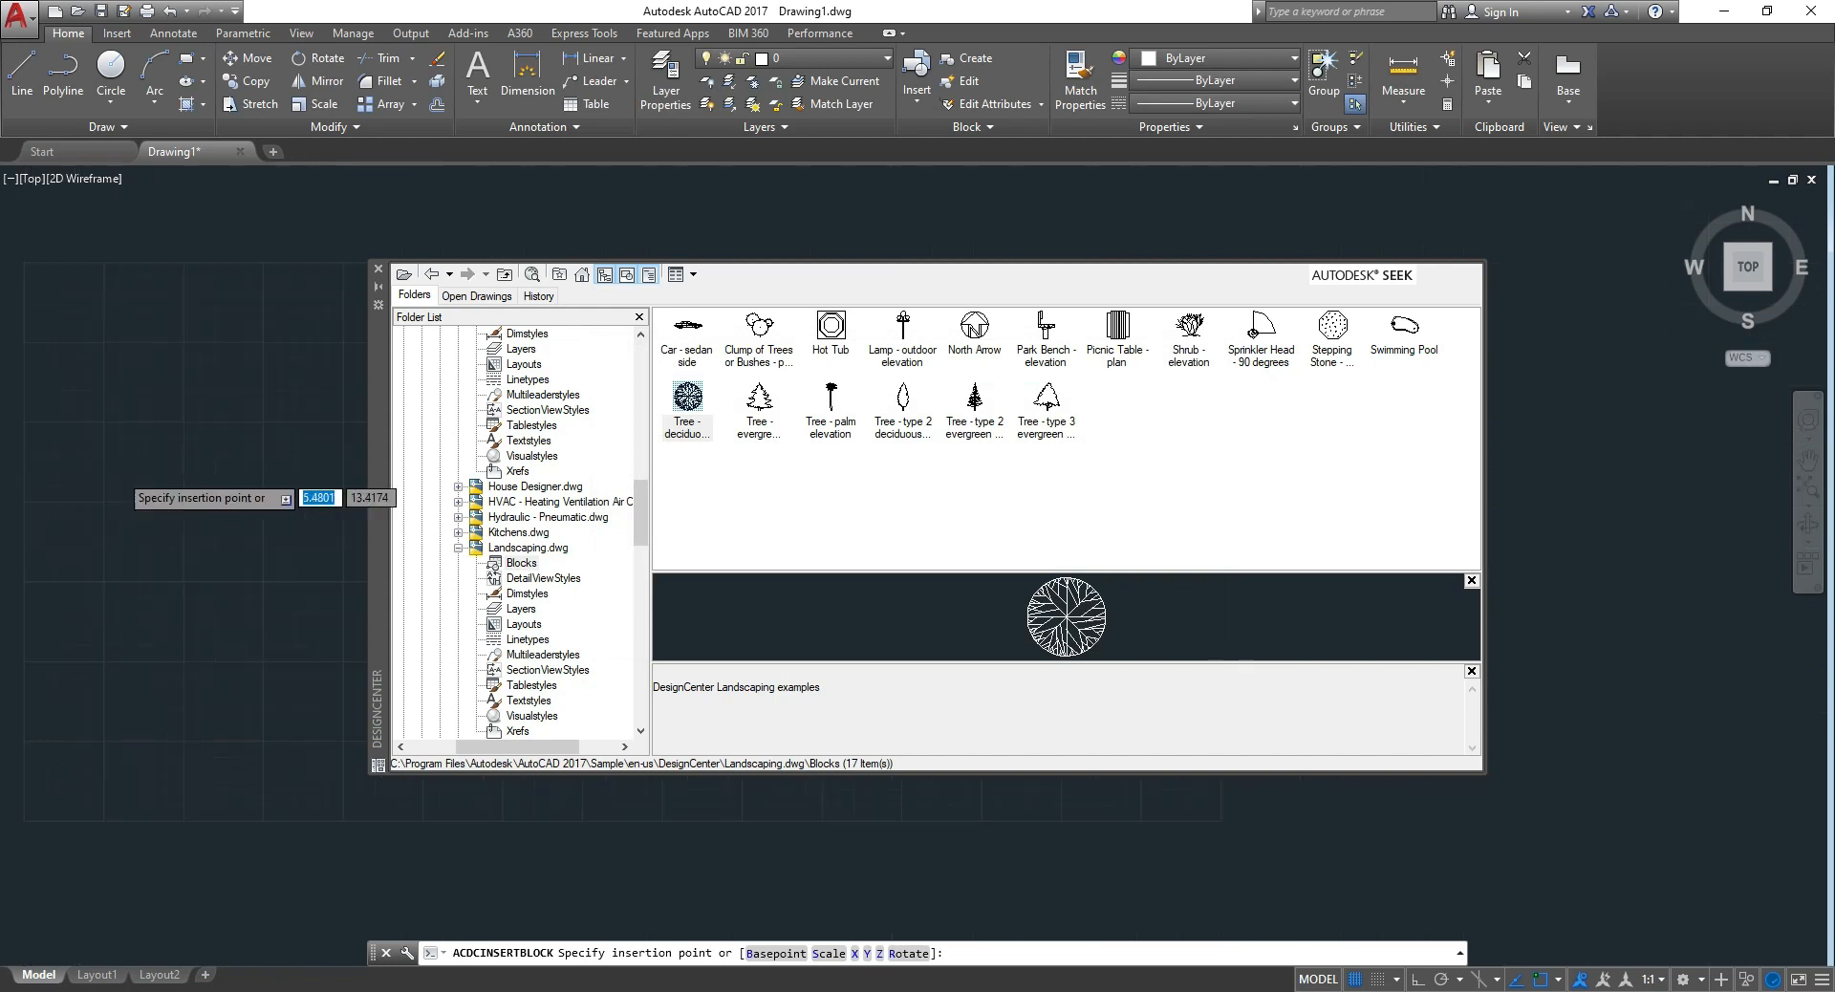
scroll(58, 449, "down", 5)
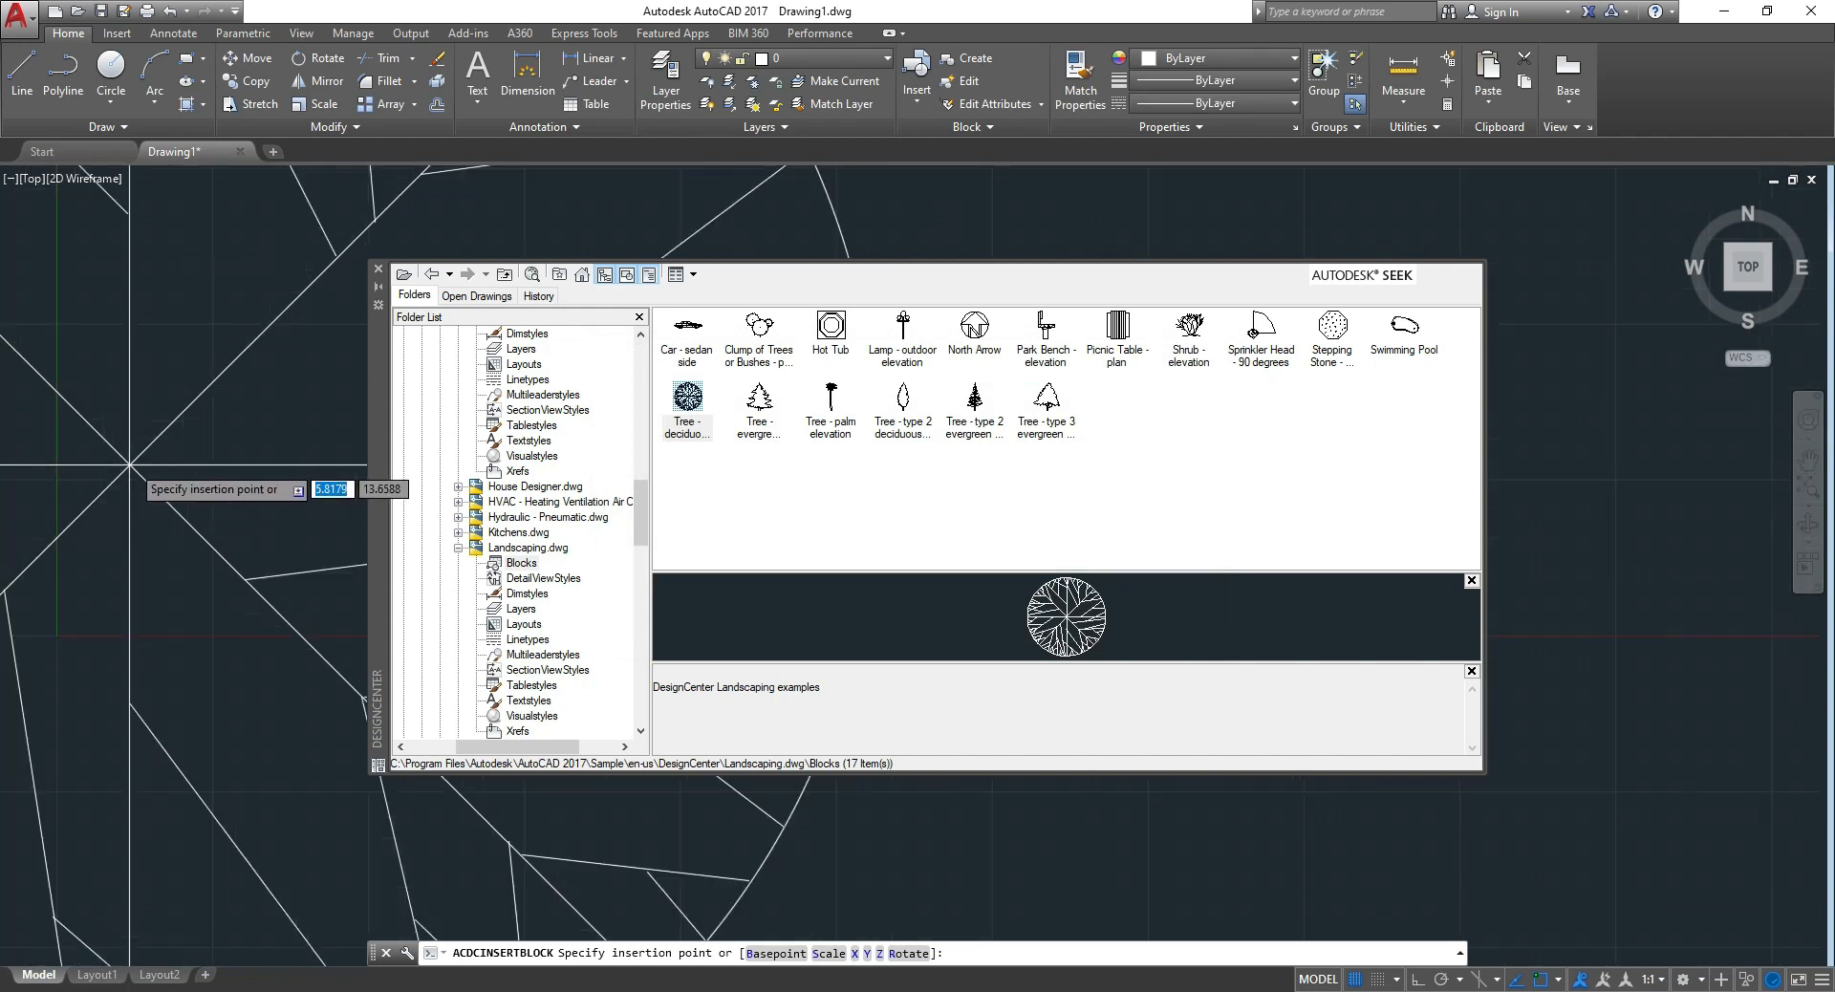
left_click(180, 512)
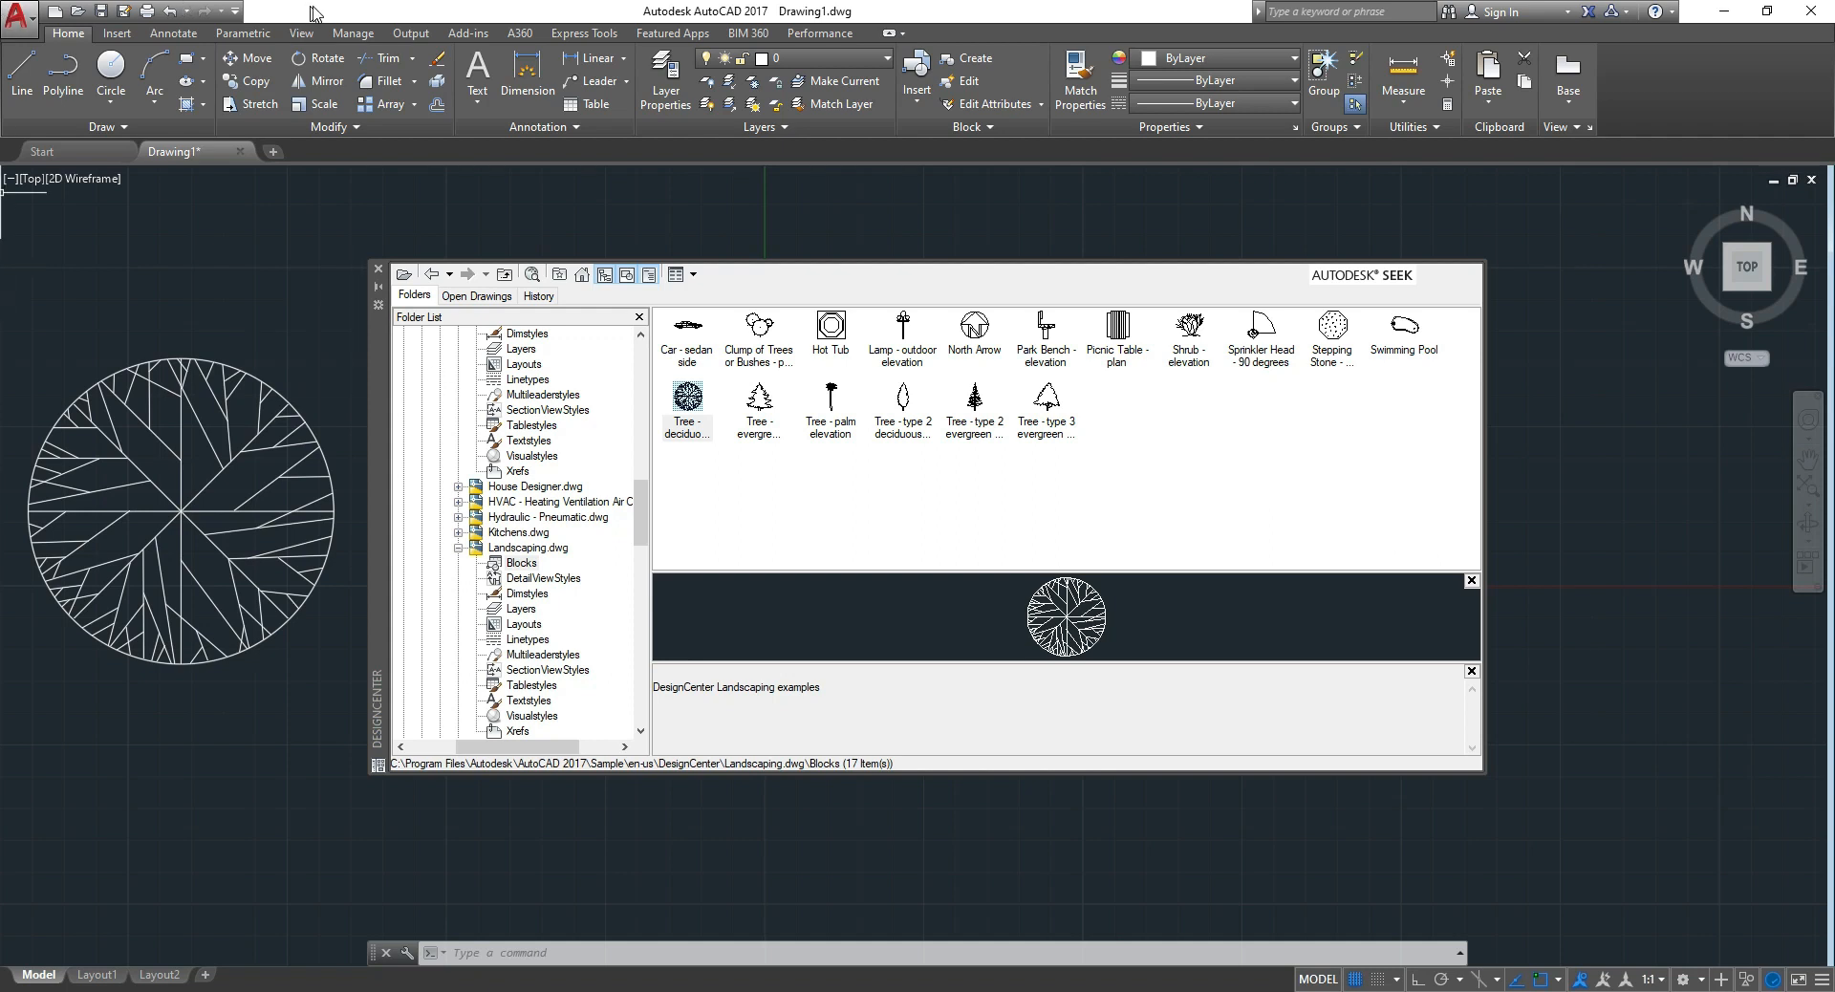
Insert the Swimming Pool block and place it to the east of the deciduous tree, clear of it
left_click(1421, 334)
double_click(1421, 335)
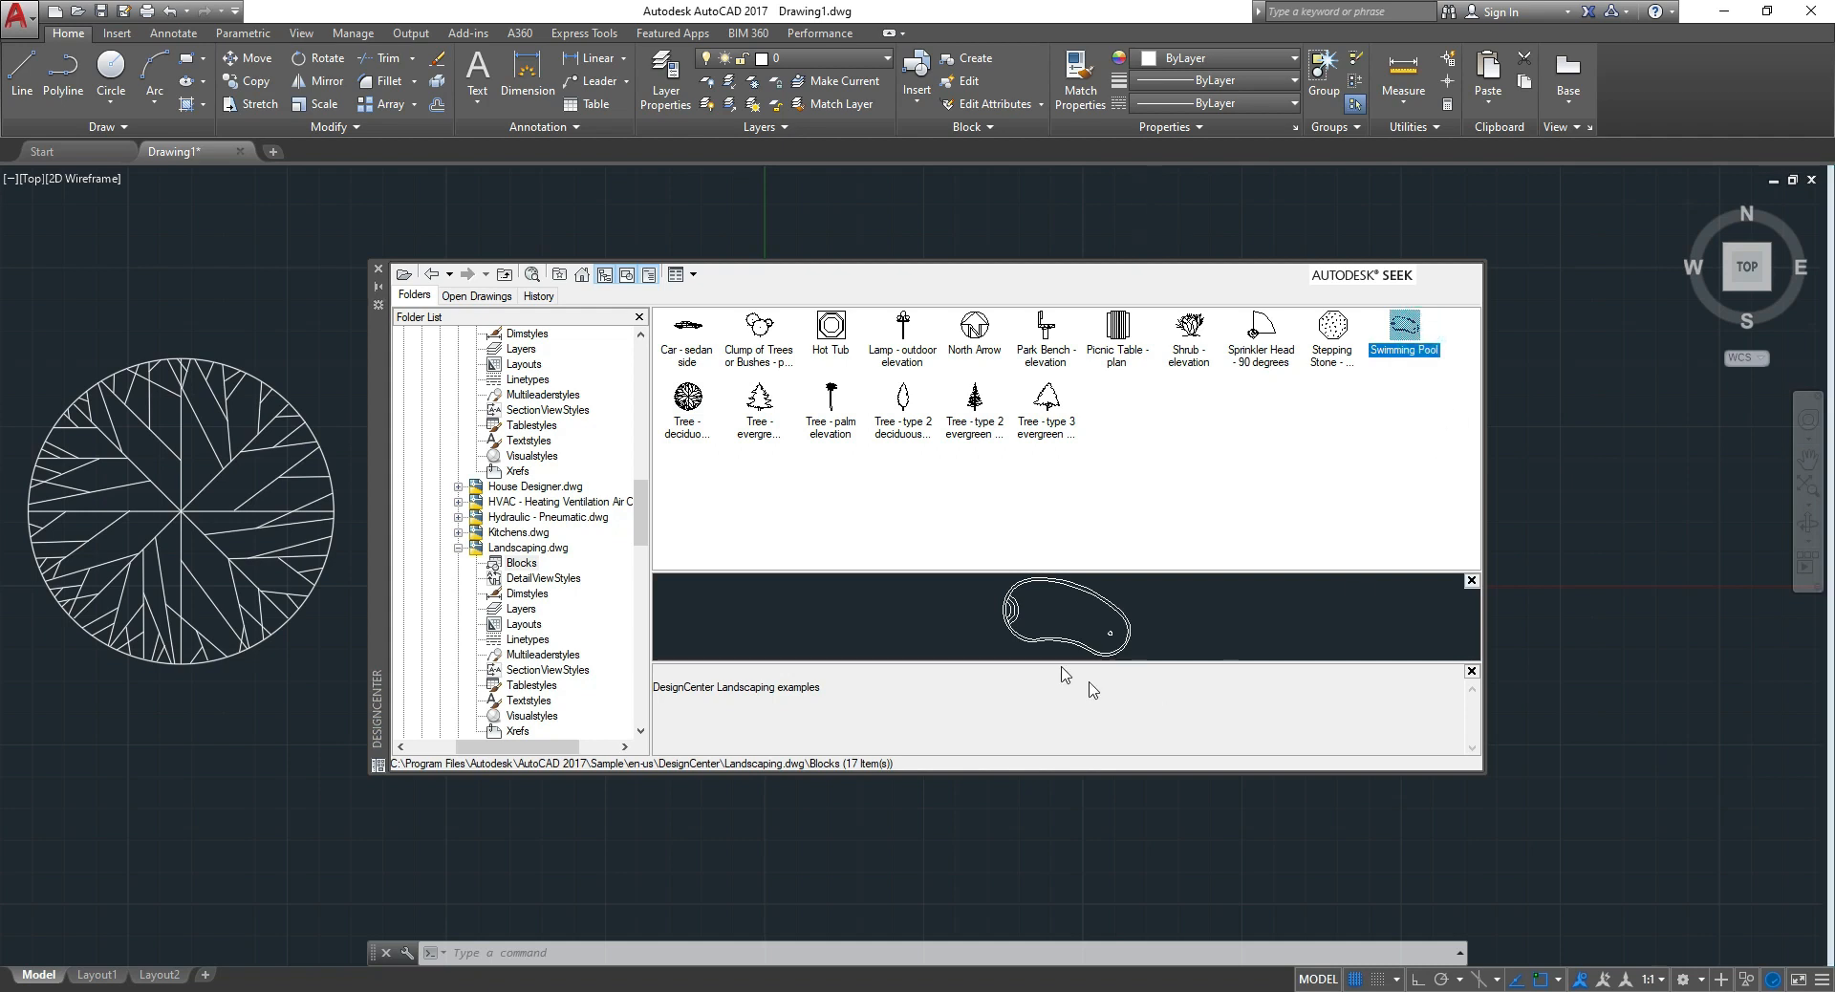
left_click(1033, 627)
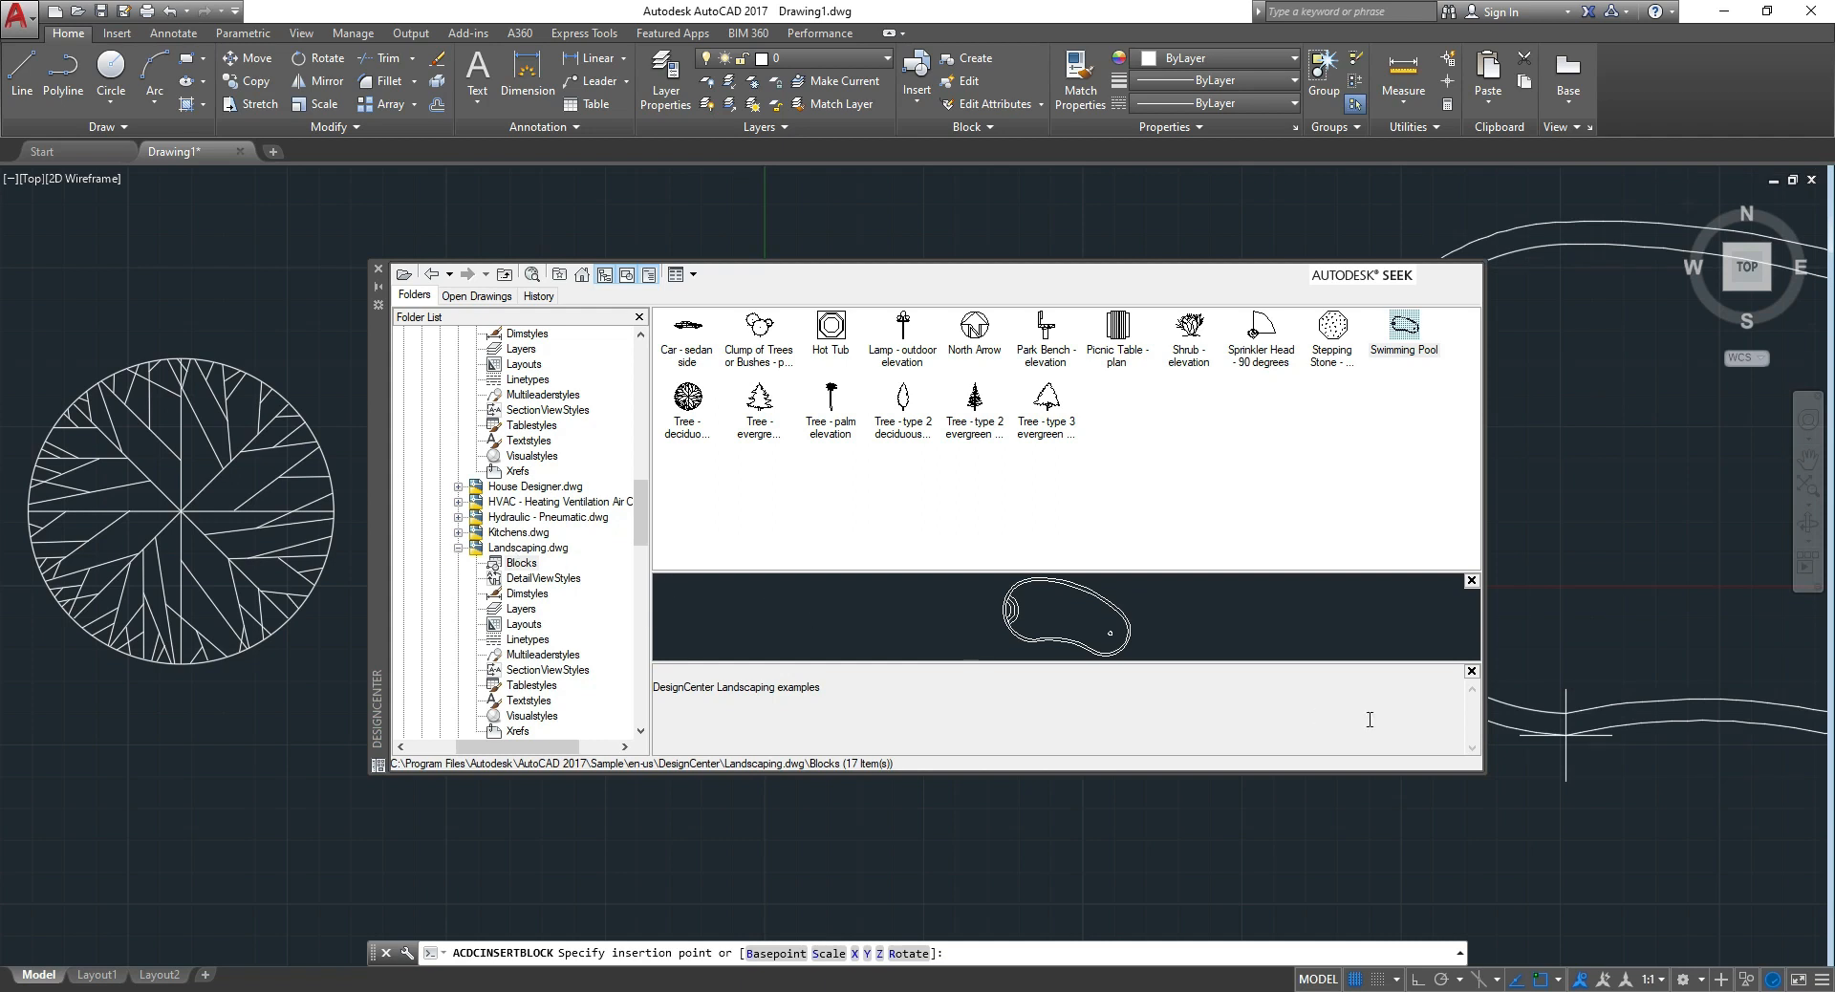
left_click(1682, 716)
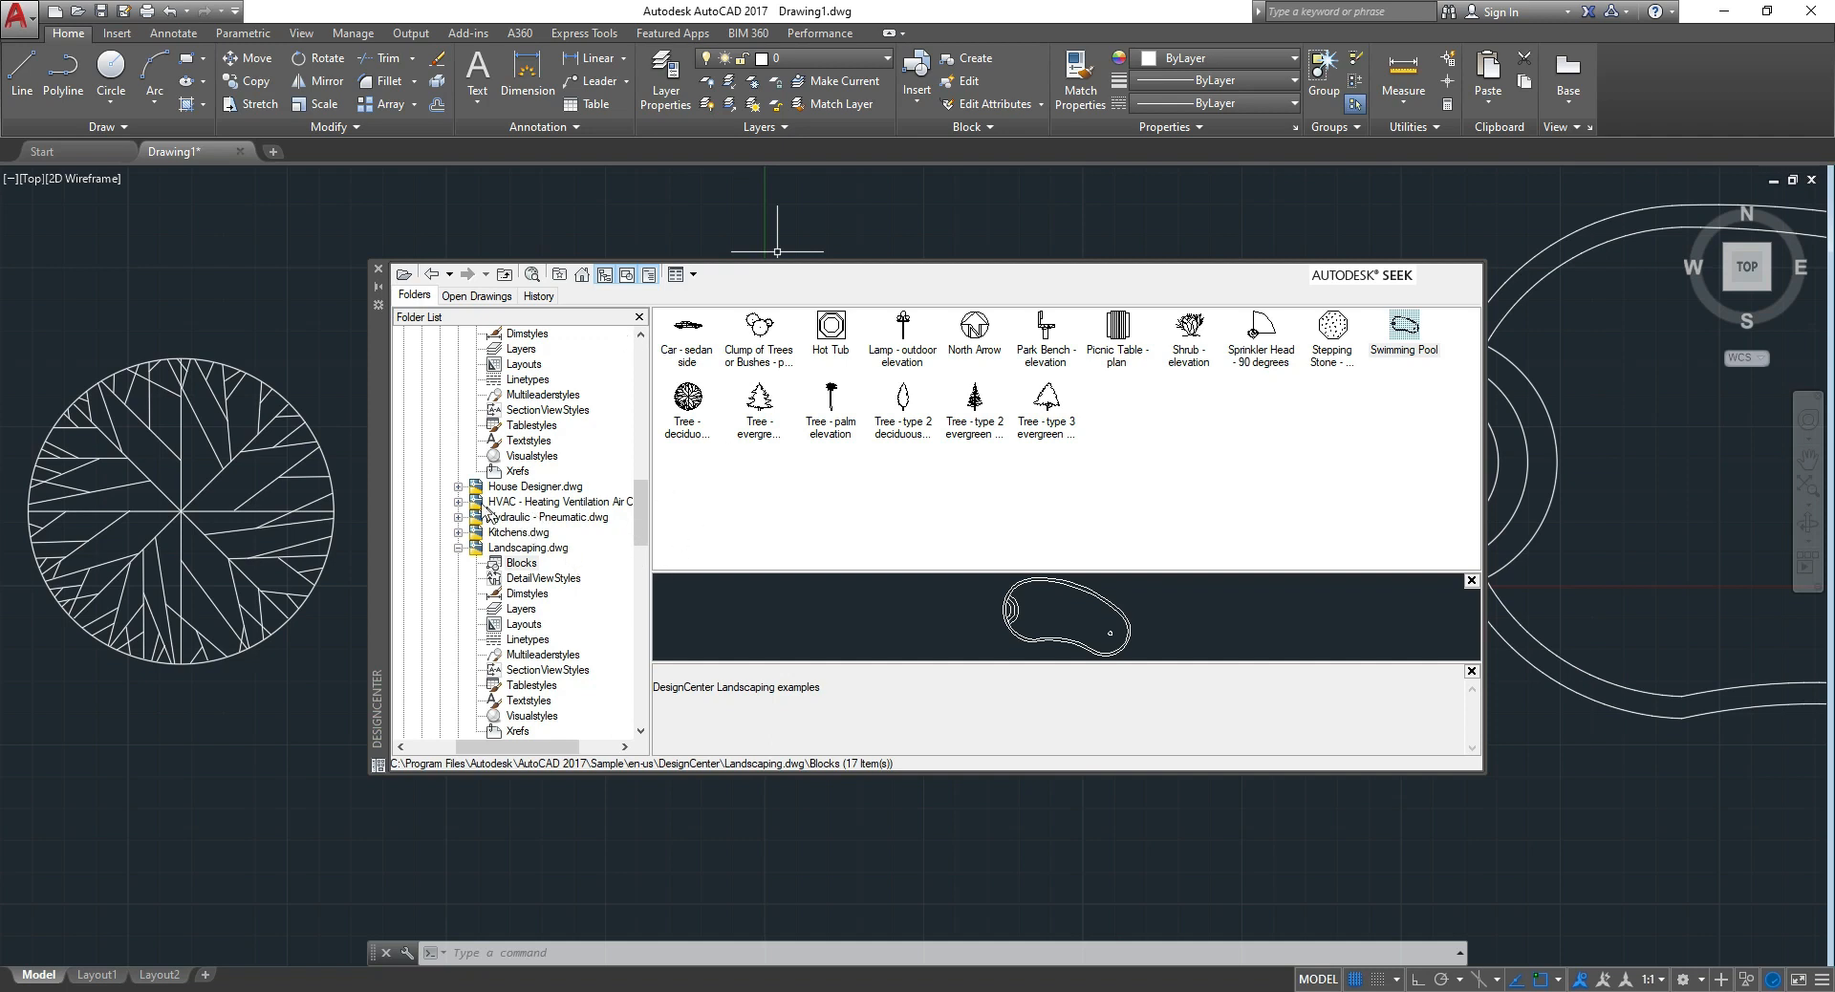
Insert the Sink-double - 36 in top block from the Kitchens.dwg blocks, placing it just above the tree
left_click(521, 533)
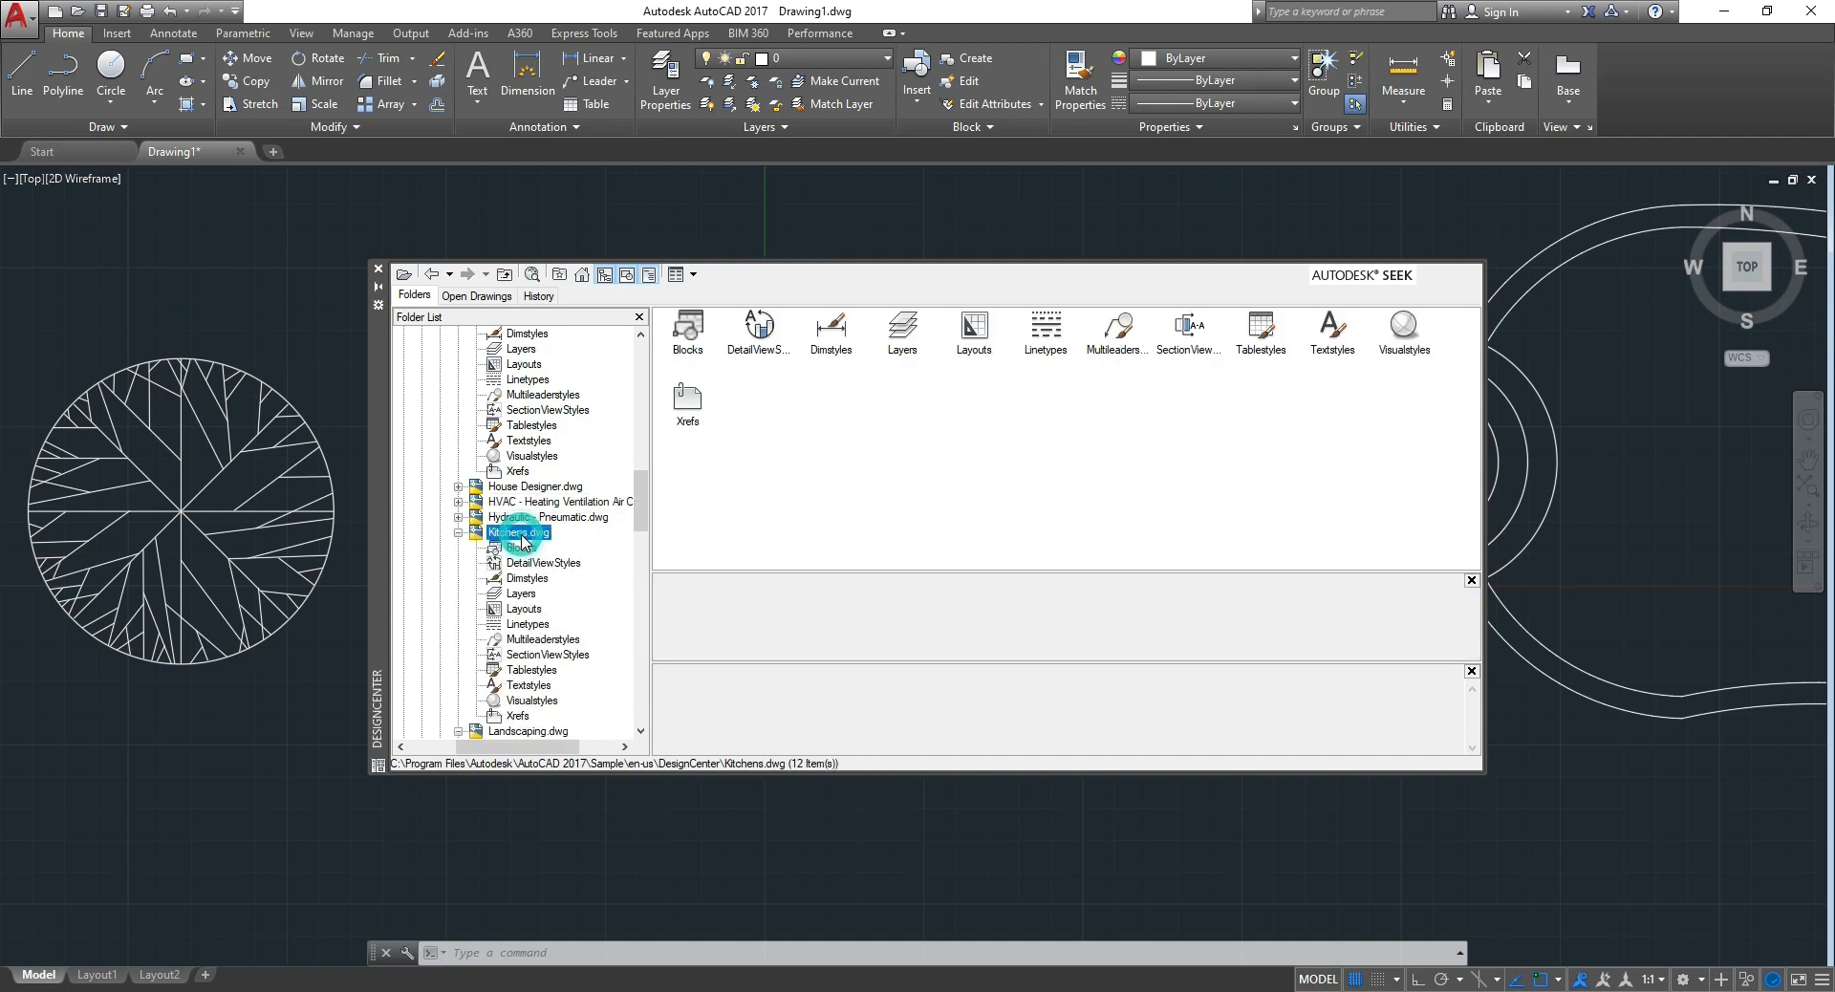
left_click(522, 547)
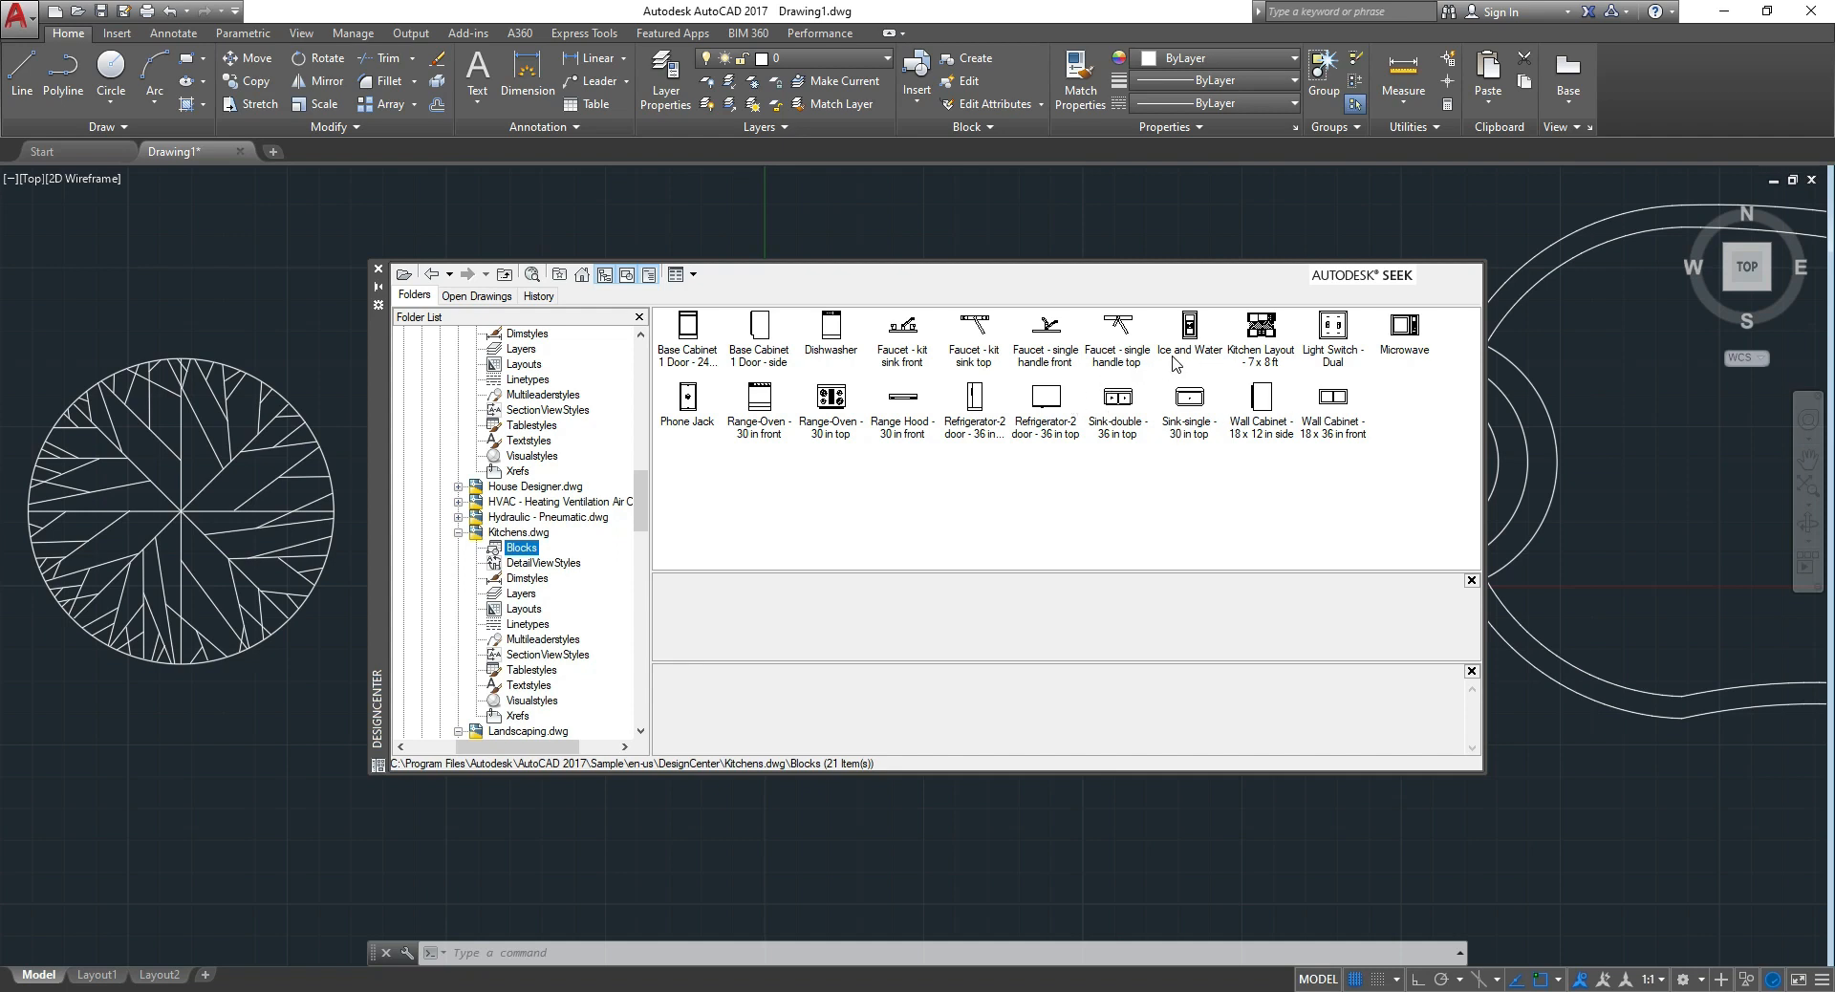
left_click_drag(1118, 399, 1089, 669)
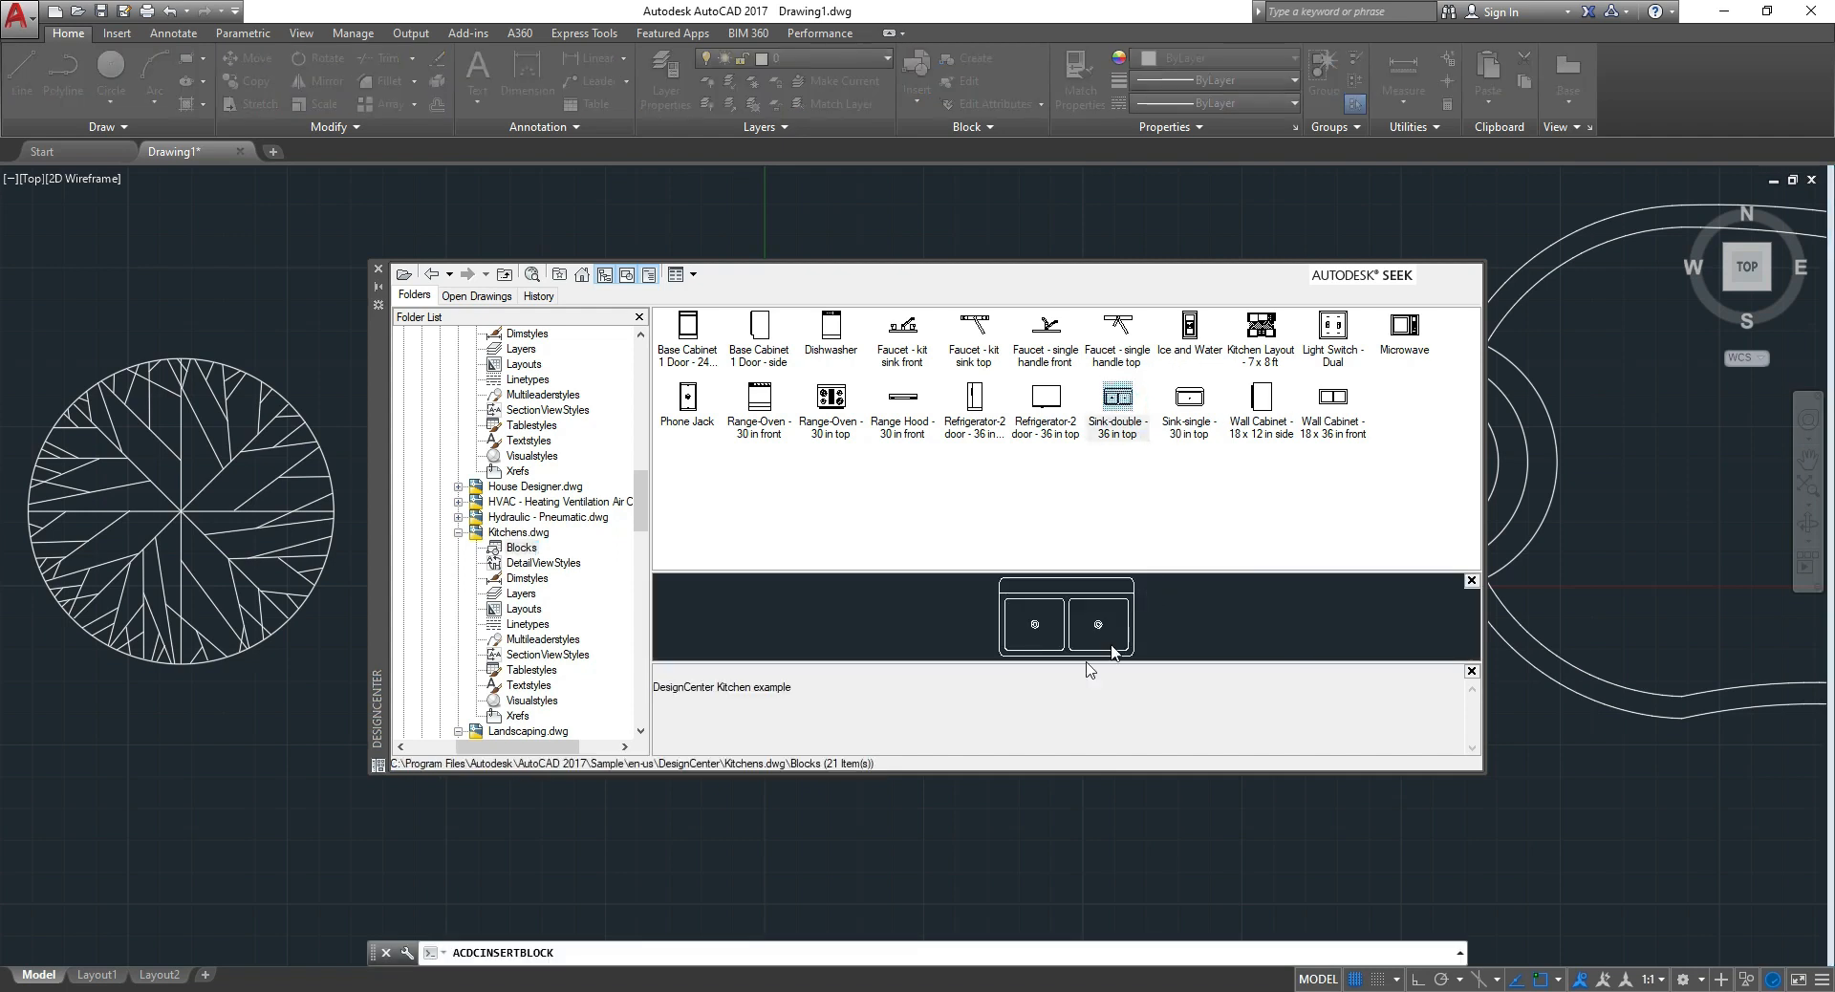
left_click(1027, 632)
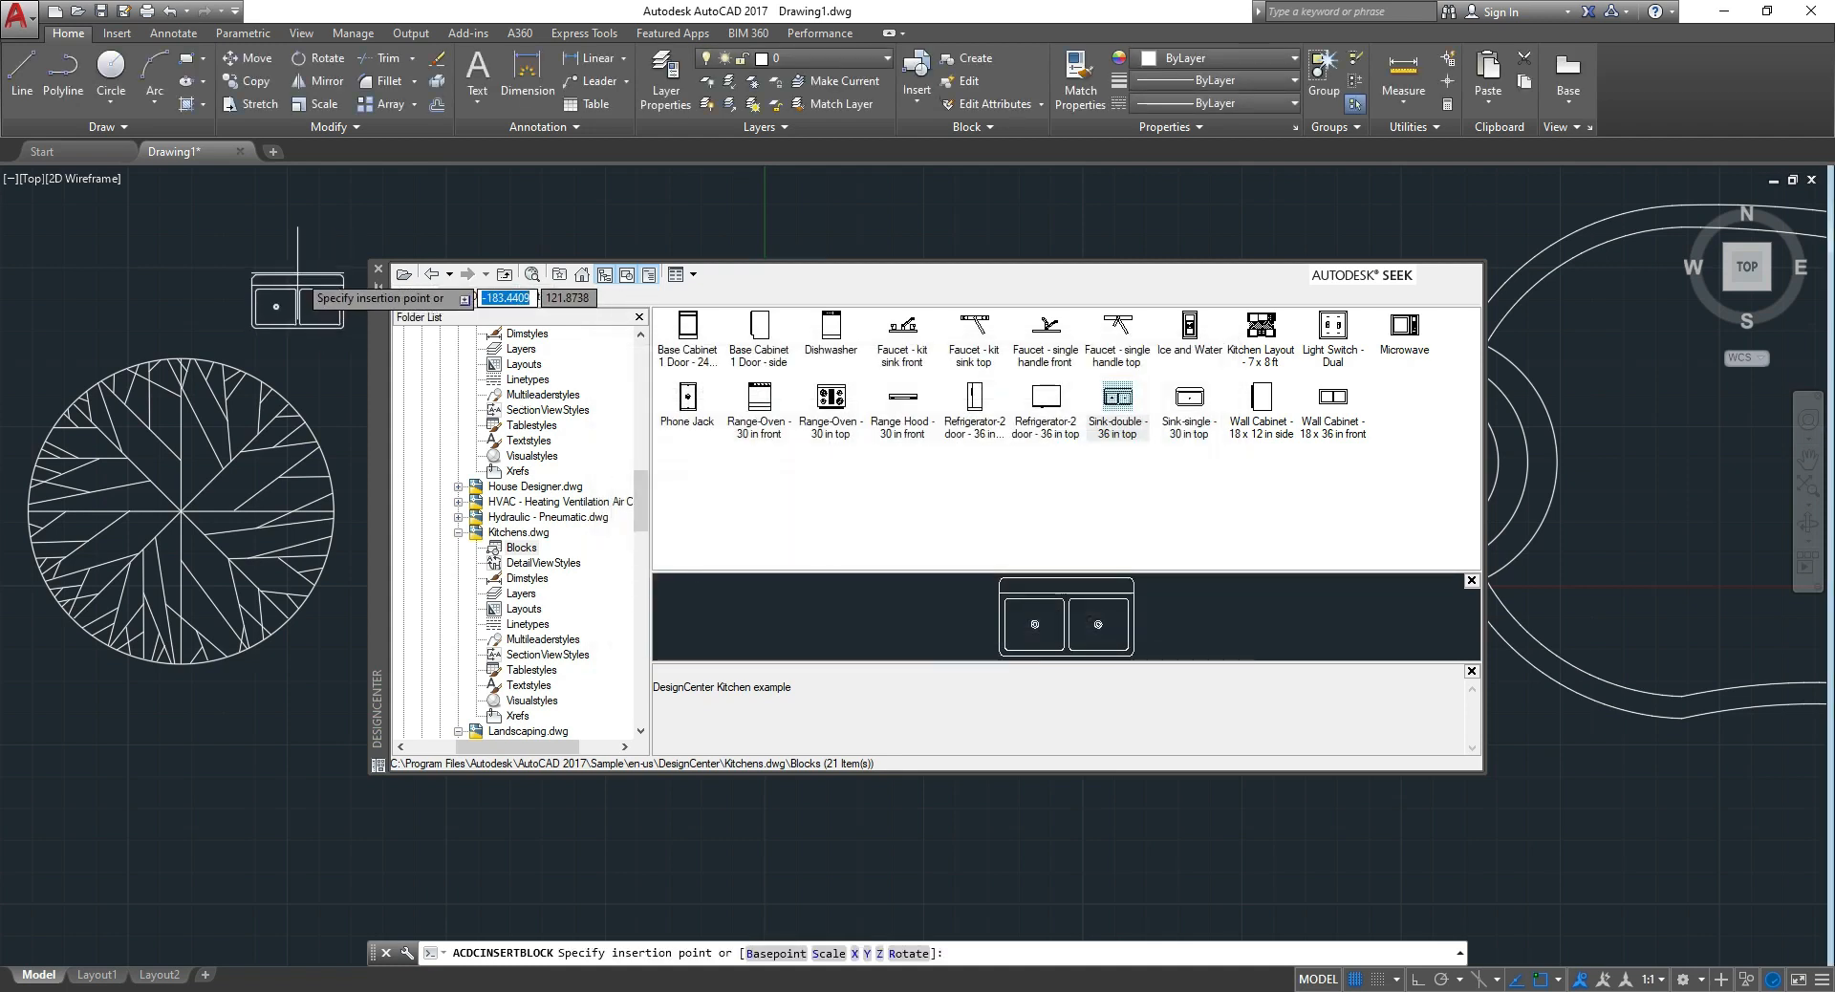
left_click(299, 267)
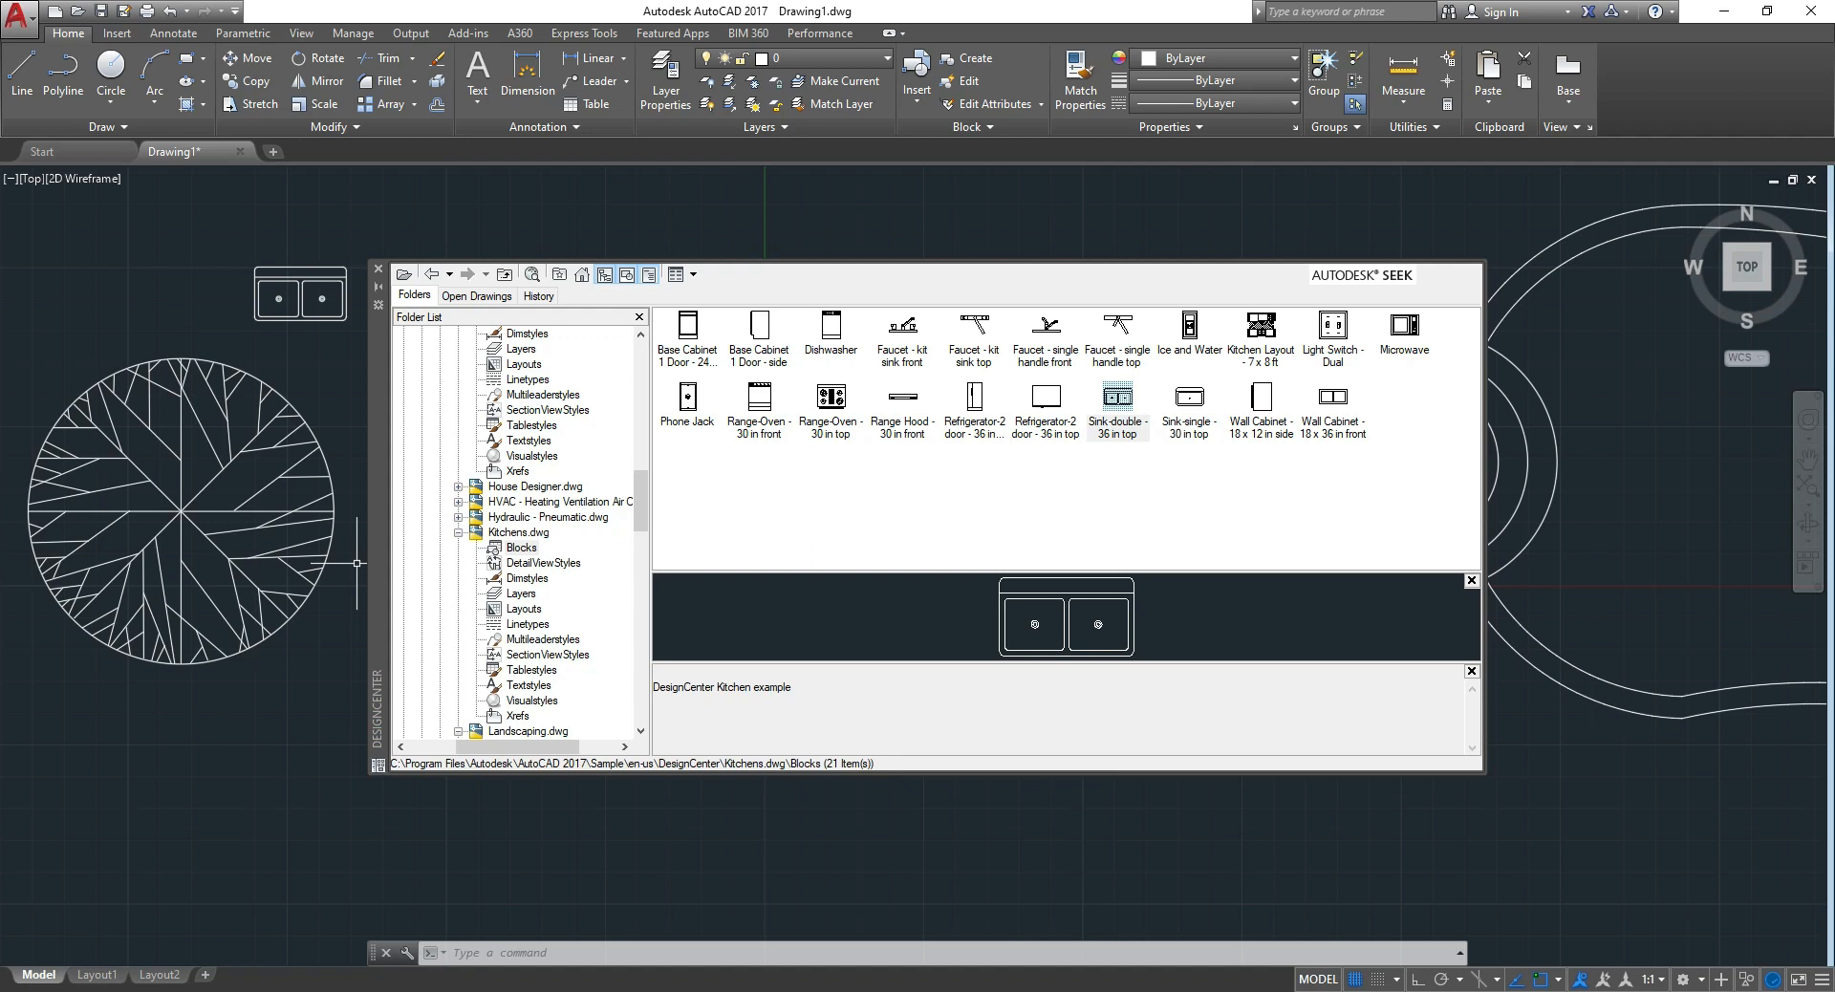
Close the DesignCenter and scale the deciduous tree block by a factor of 0.5 about a base point near its centre
scroll(90, 536, "down", 4)
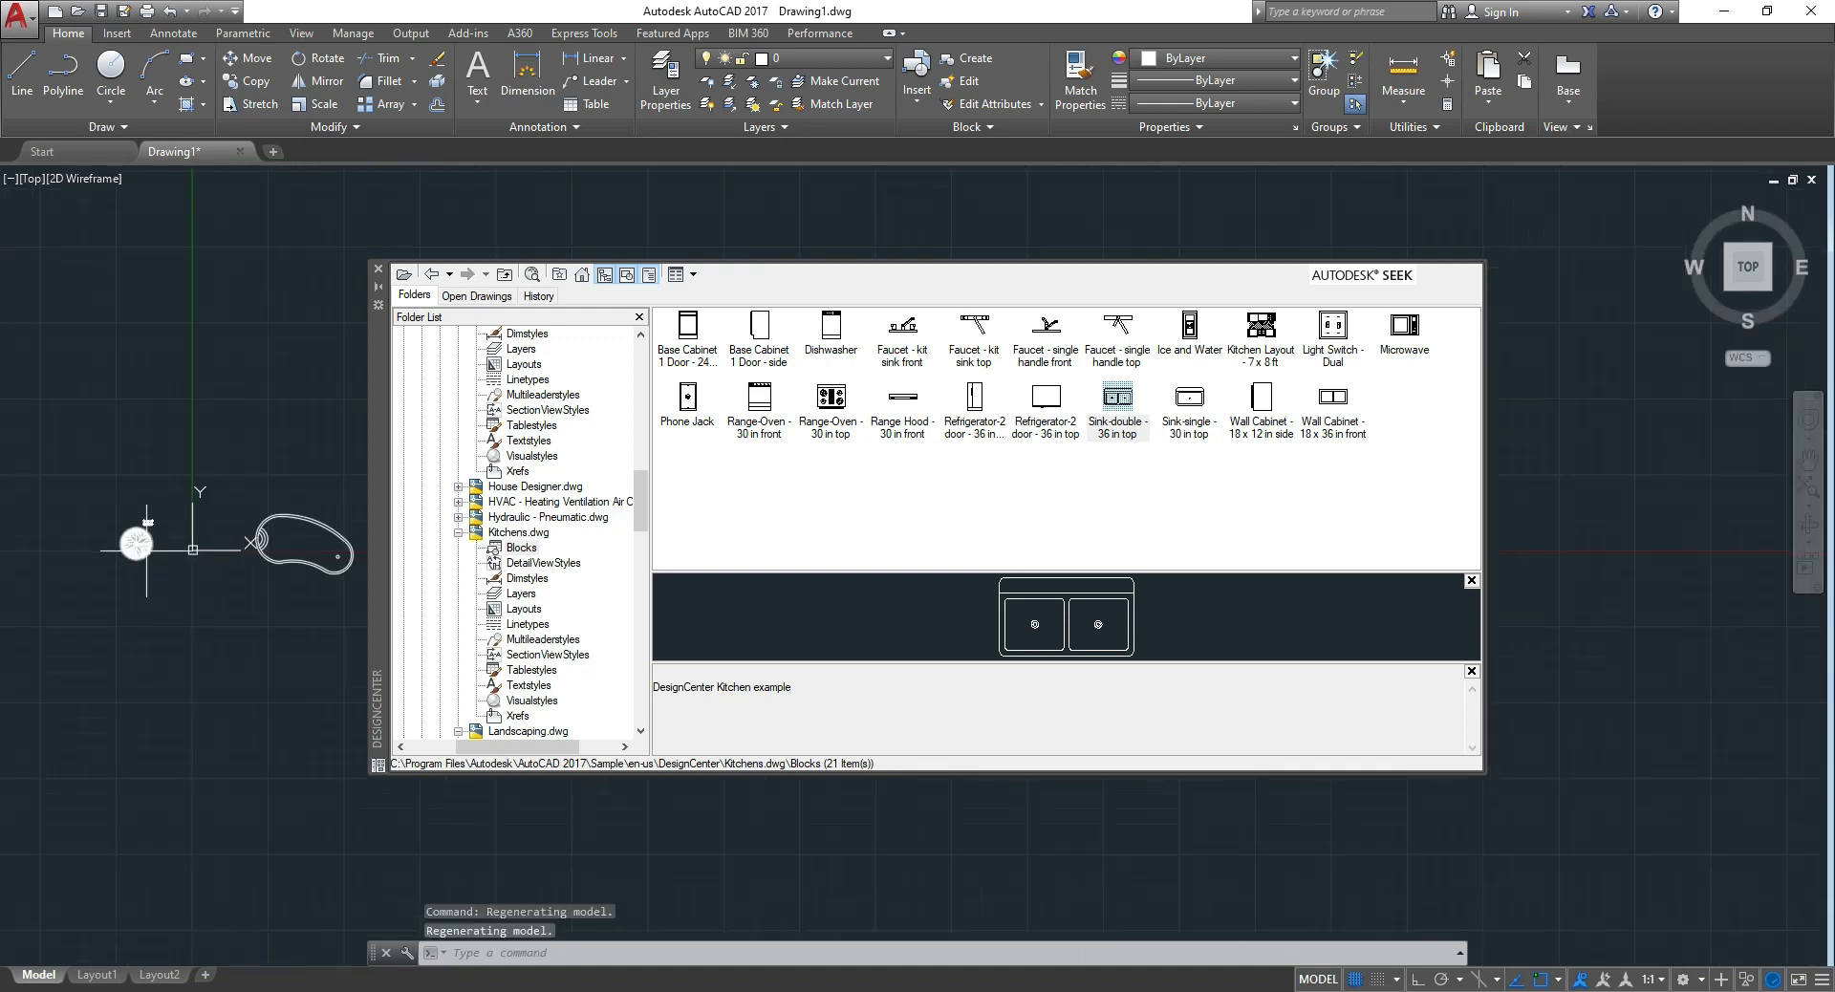
scroll(90, 535, "up", 4)
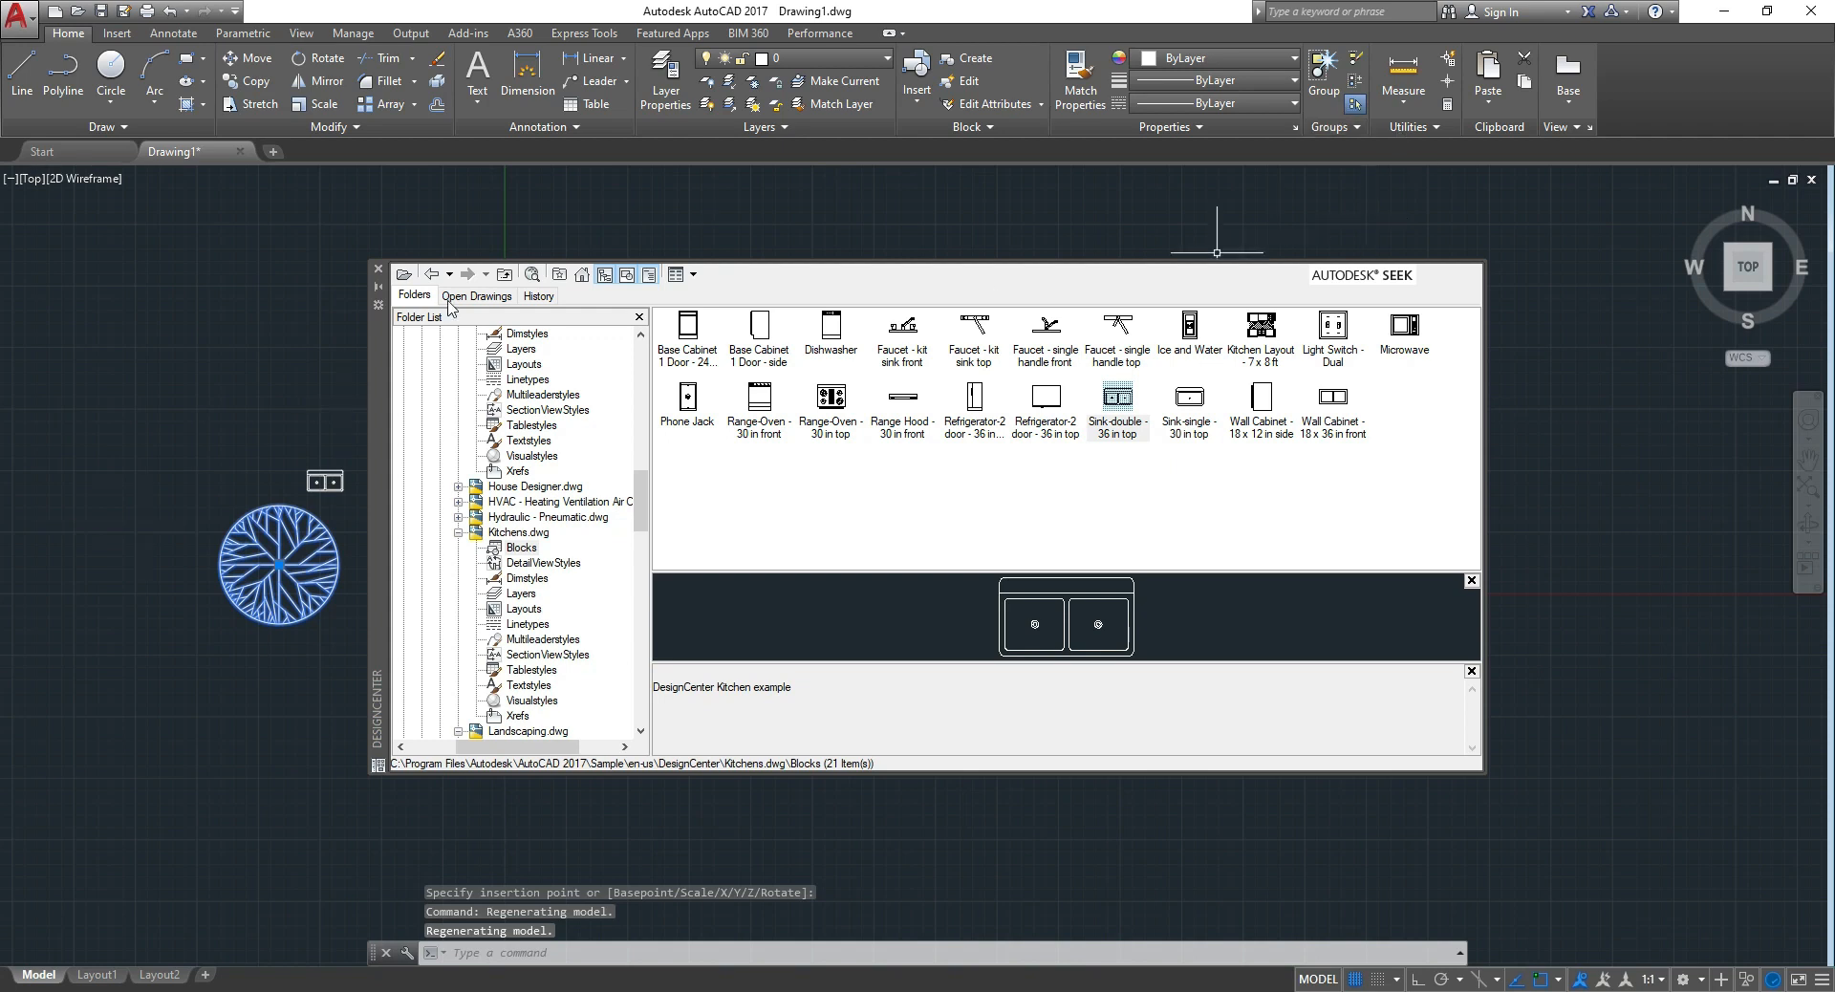
left_click(377, 268)
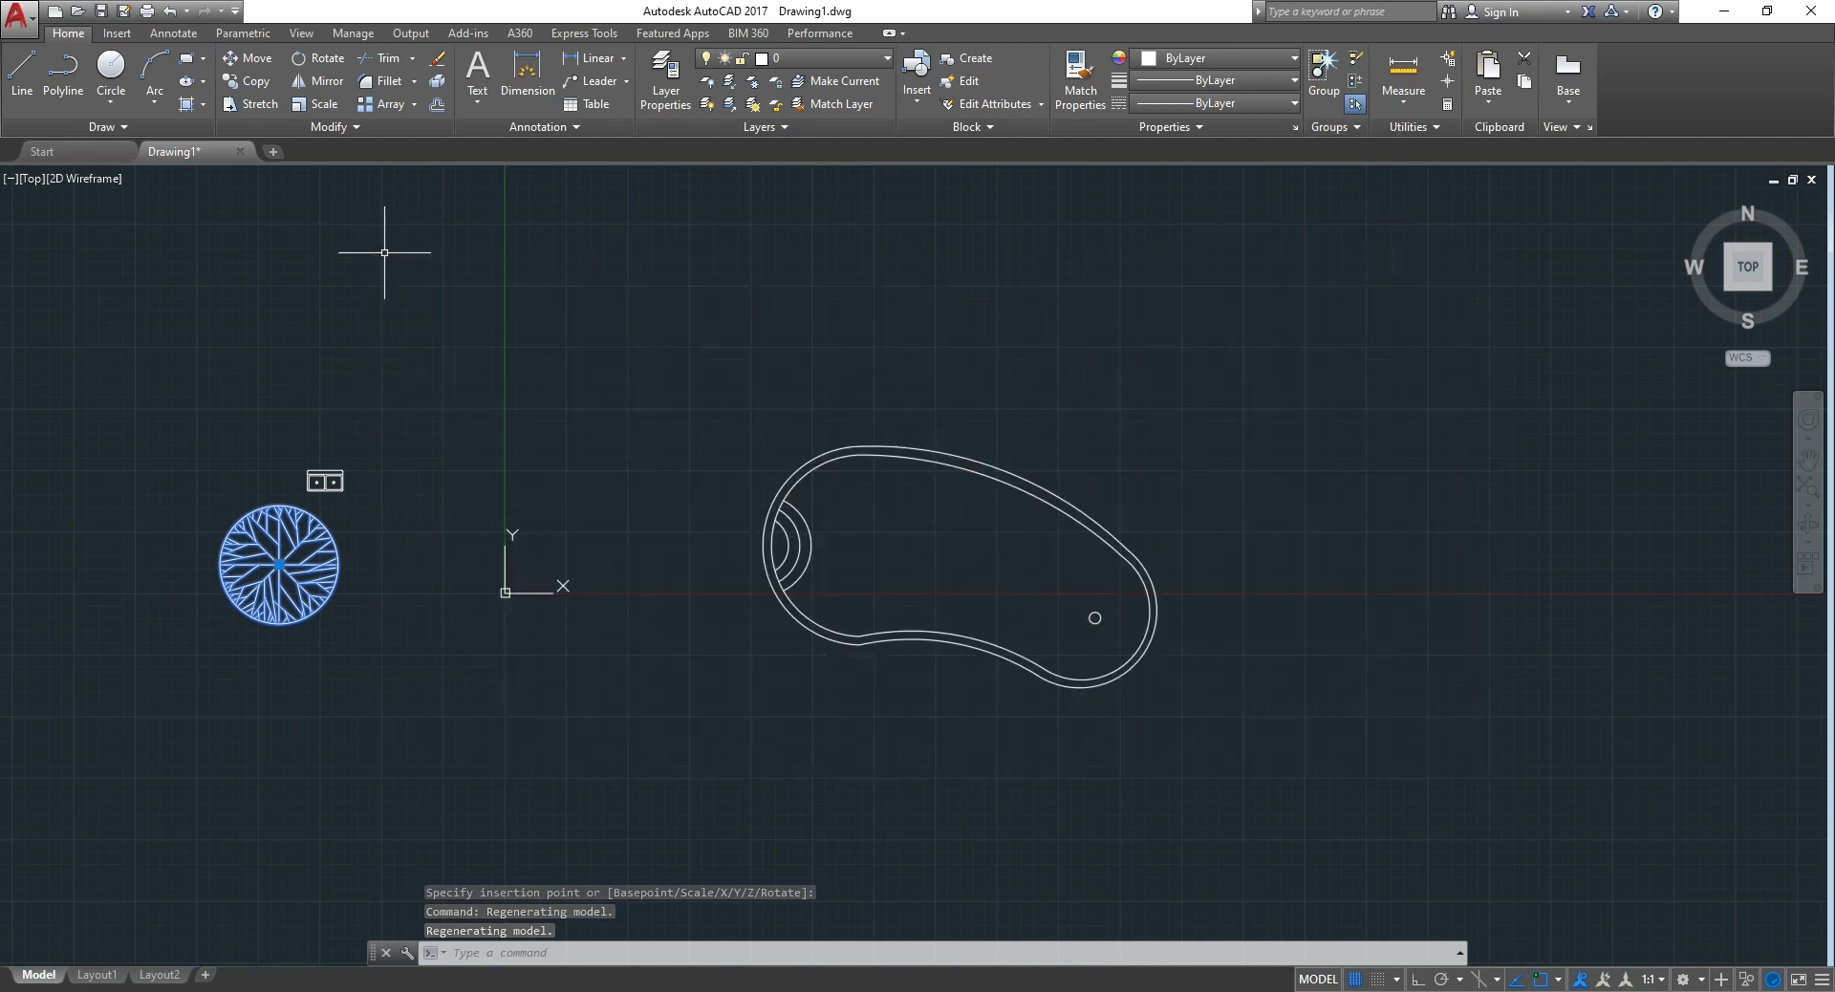
type("SC")
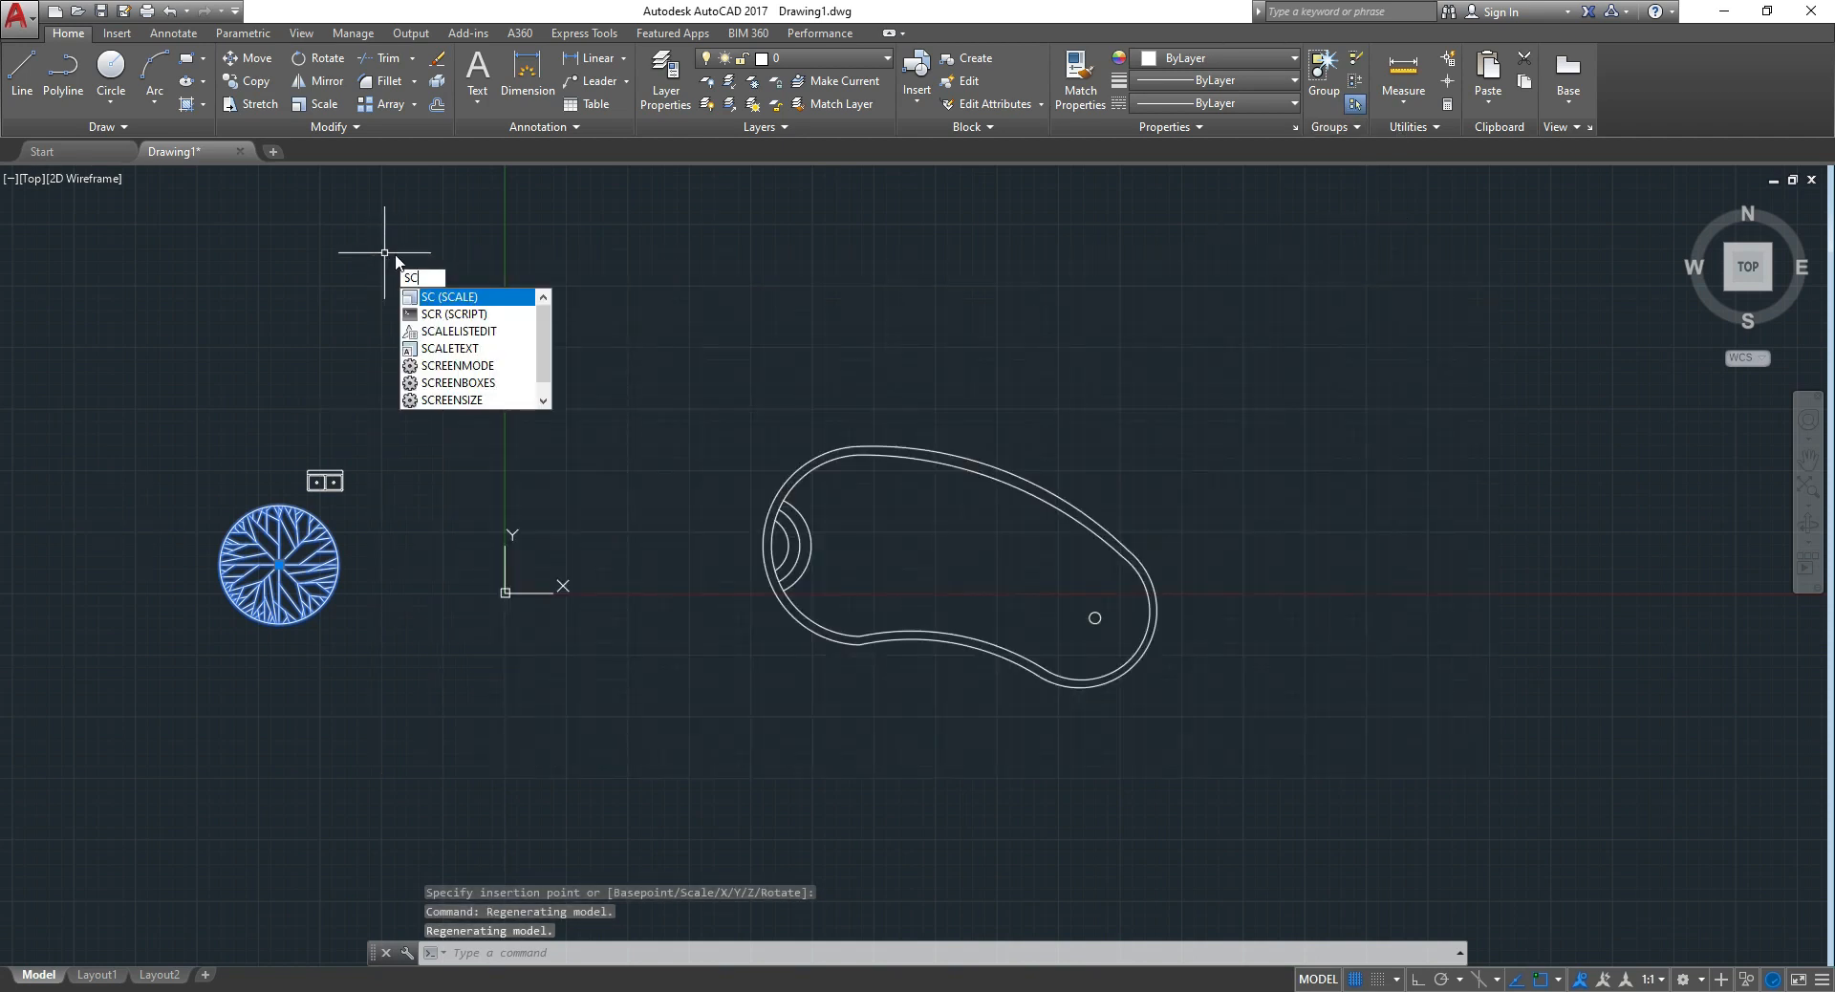
left_click(451, 298)
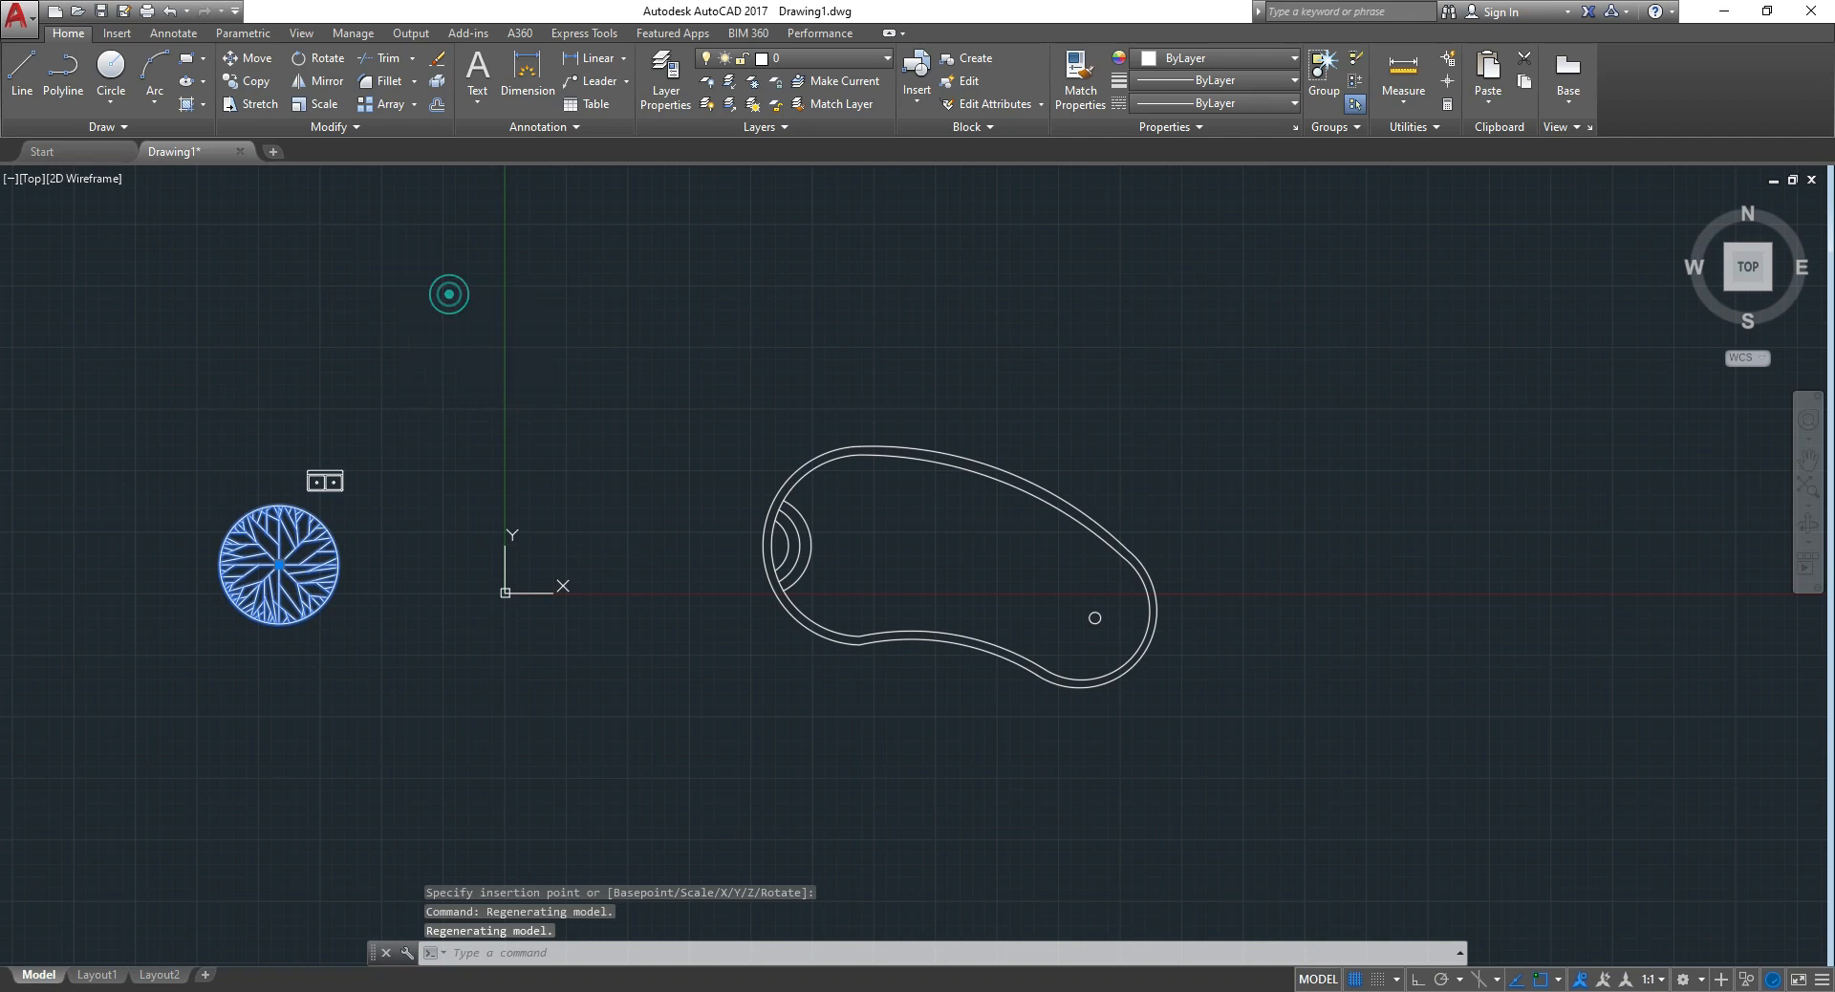
left_click(260, 566)
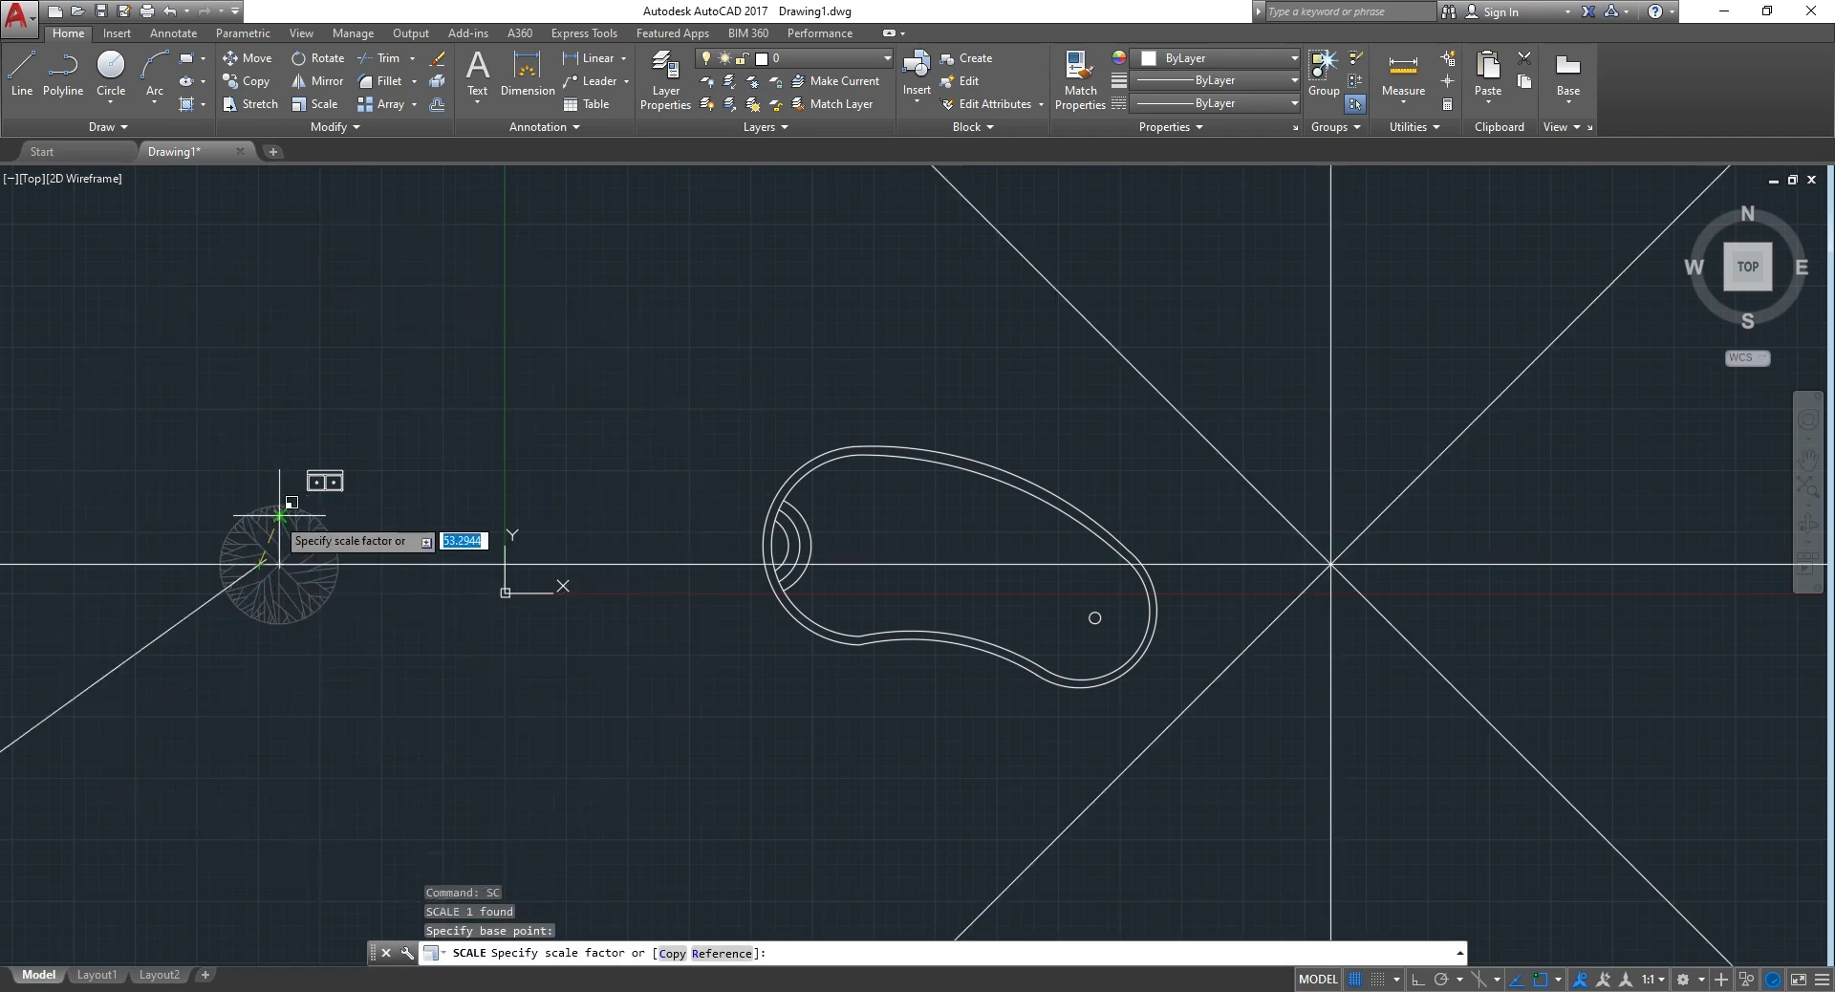
type("0.5")
key("Return")
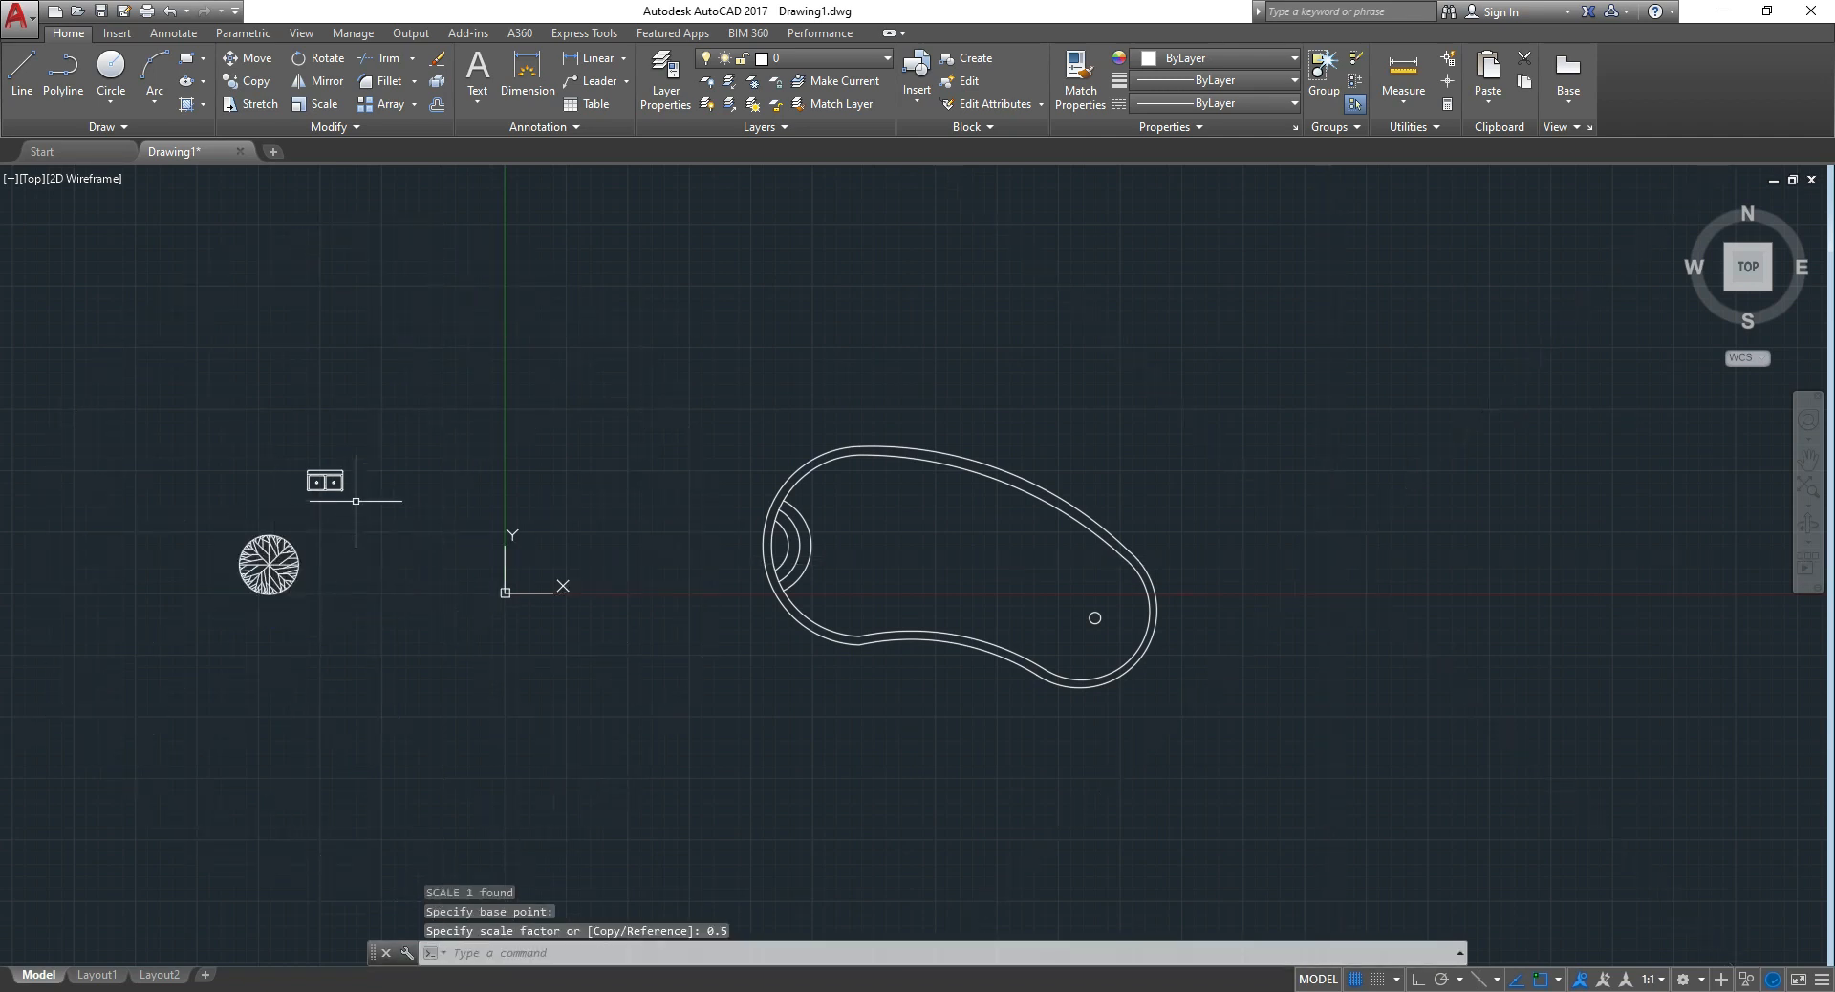